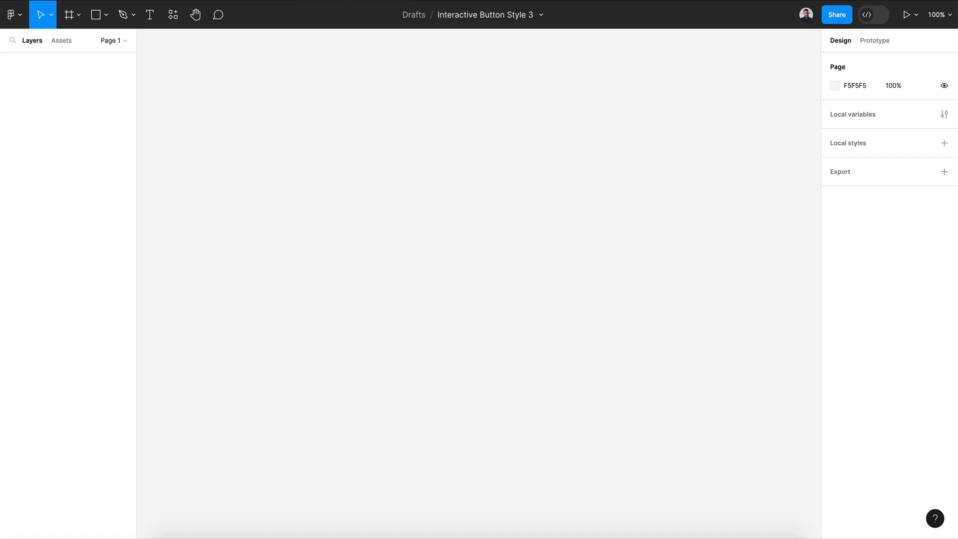
# Step: Draw a frame sized 200×44 with a corner radius of 25
pyautogui.click(69, 20)
pyautogui.moveTo(276, 173); pyautogui.dragTo(524, 232)
pyautogui.click(850, 127)
pyautogui.write('200')
pyautogui.click(906, 130)
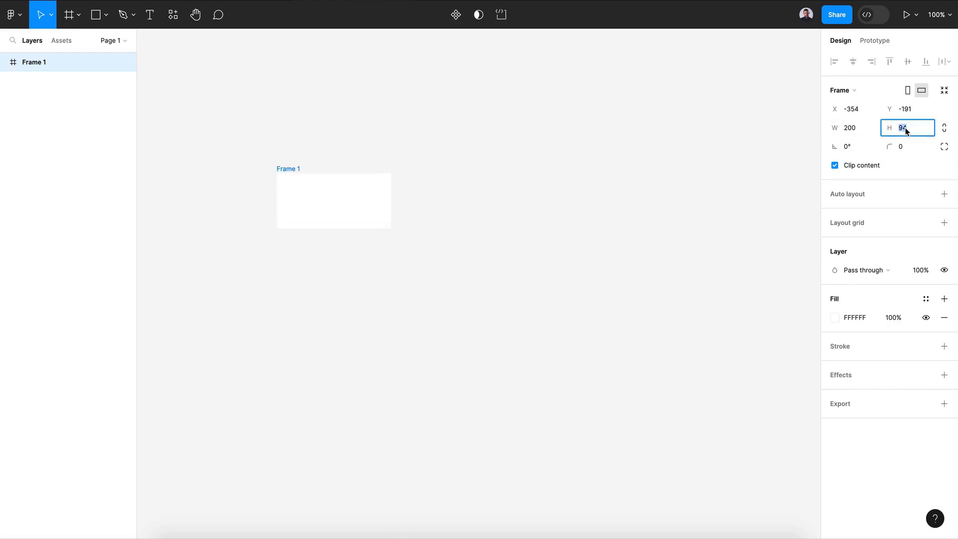
pyautogui.write('44')
pyautogui.press('Return')
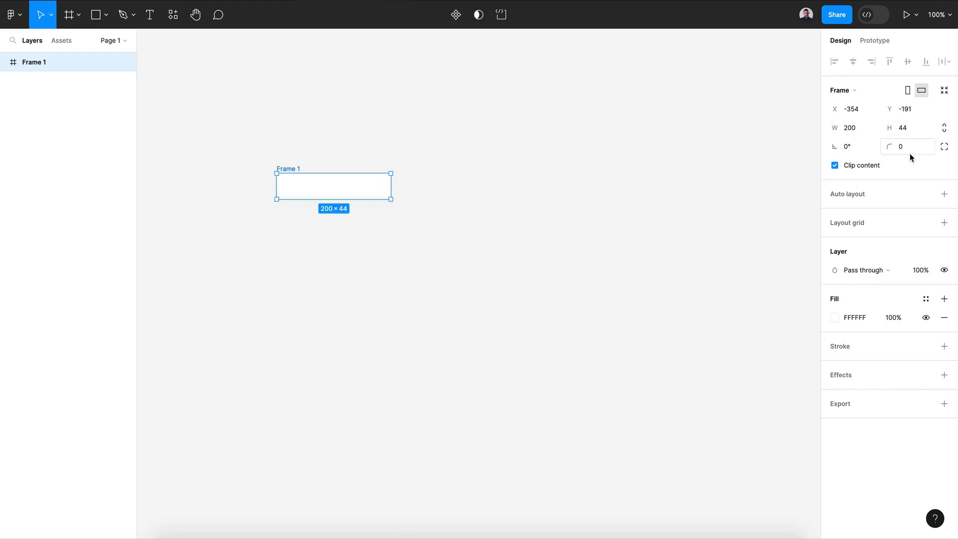
pyautogui.press('Return')
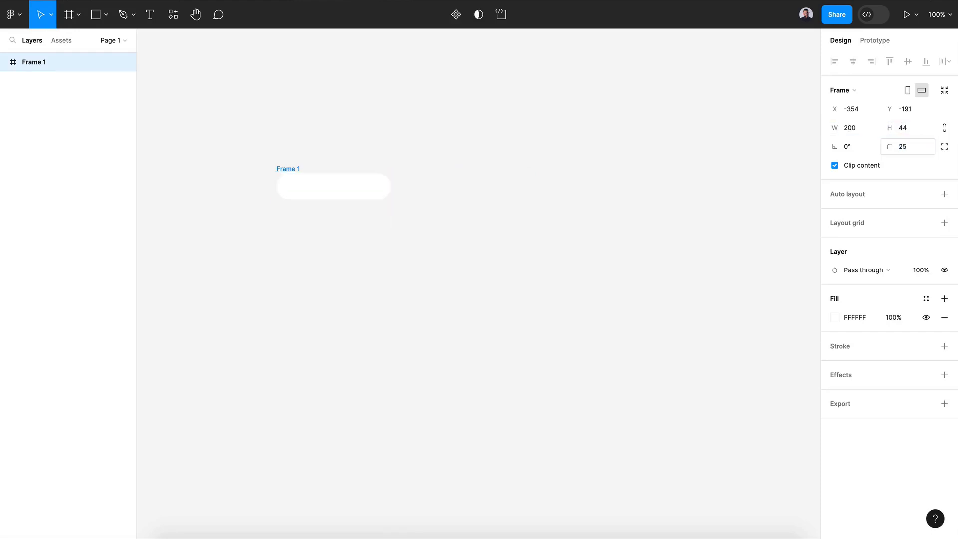
# Step: Rename the new frame to 'Button'
pyautogui.scroll(5, 321, 231)
pyautogui.scroll(2, 321, 230)
pyautogui.hscroll(-2, 321, 231)
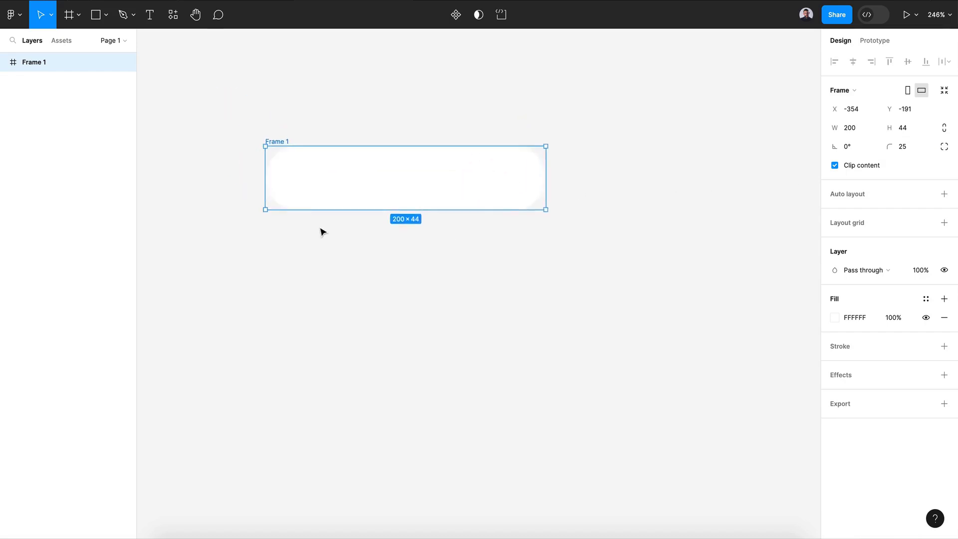
pyautogui.doubleClick(280, 152)
pyautogui.write('Bu')
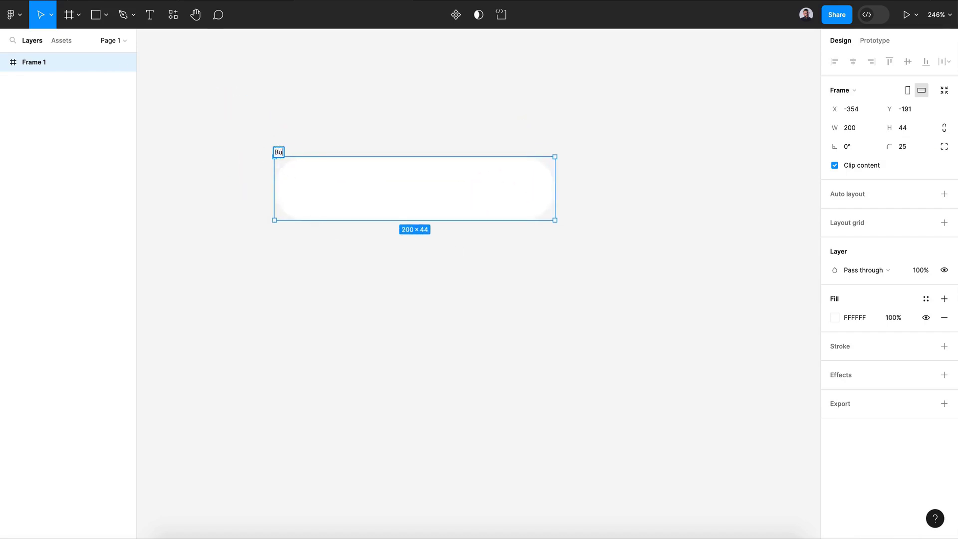
pyautogui.write('tton')
pyautogui.press('Return')
# Step: Fill the Button frame with a diagonal linear gradient from D472F8 to B01BE4
pyautogui.click(834, 318)
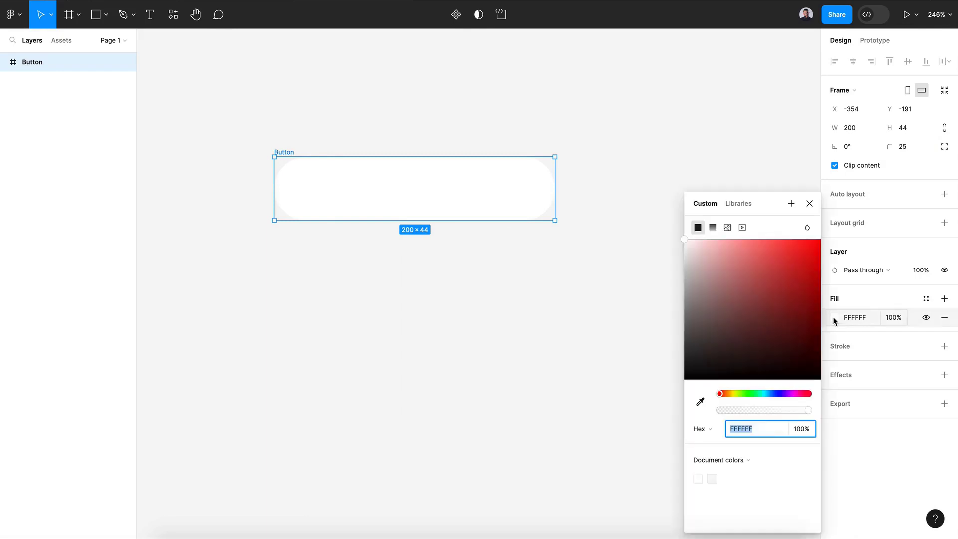
pyautogui.click(713, 227)
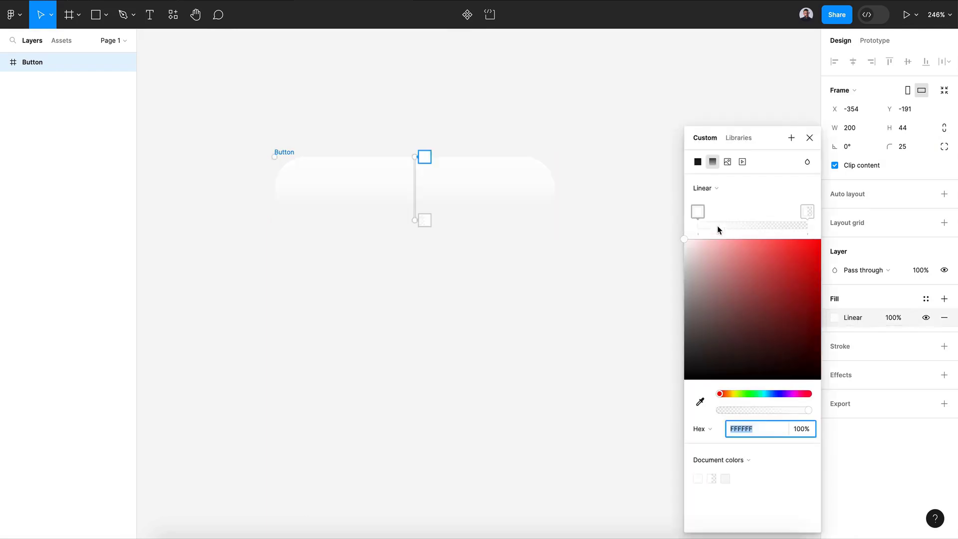
pyautogui.moveTo(412, 221); pyautogui.dragTo(555, 213)
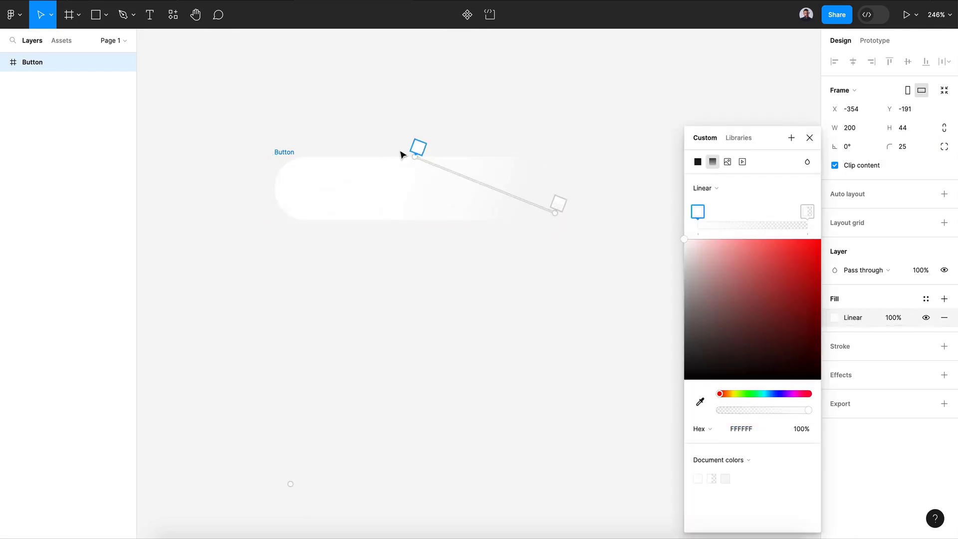
pyautogui.moveTo(342, 165); pyautogui.dragTo(295, 164)
pyautogui.moveTo(719, 393); pyautogui.dragTo(789, 394)
pyautogui.moveTo(795, 306); pyautogui.dragTo(810, 283)
pyautogui.click(807, 212)
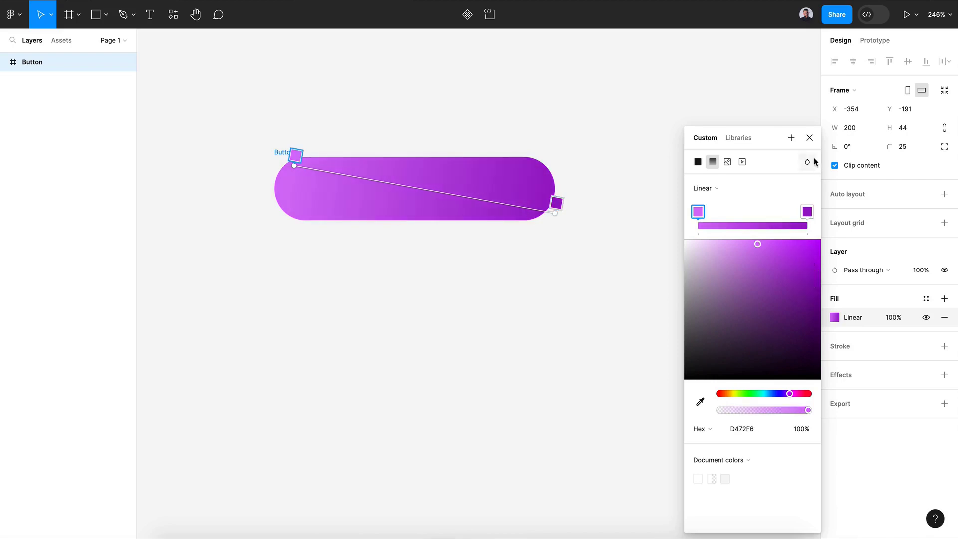
pyautogui.click(809, 137)
pyautogui.click(541, 331)
# Step: Add the text 'Send' inside the button
pyautogui.hscroll(-2, 542, 333)
pyautogui.scroll(1, 543, 333)
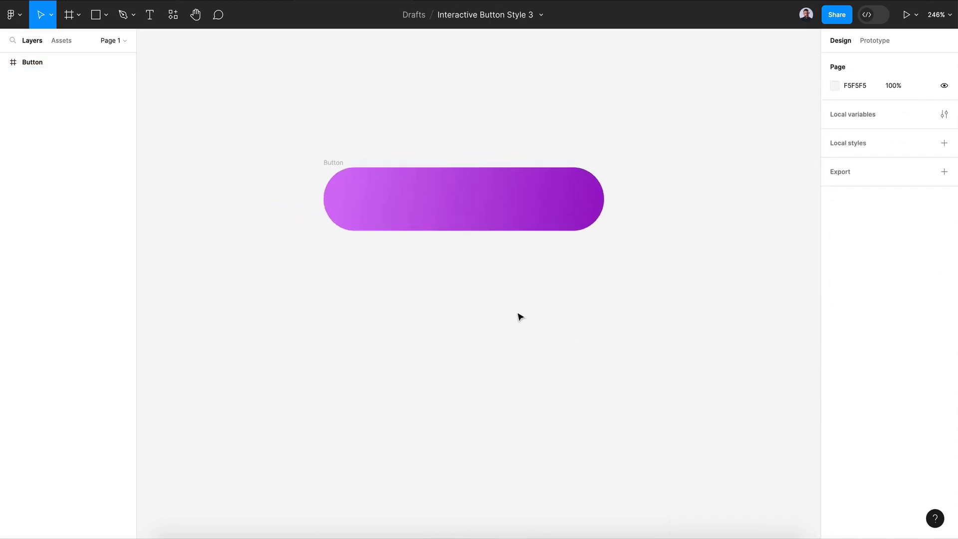
pyautogui.click(149, 14)
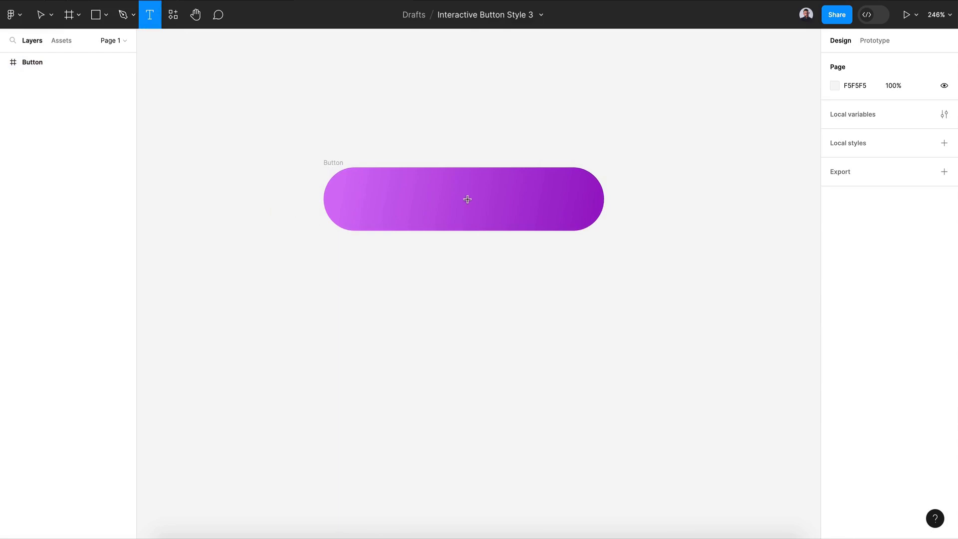
pyautogui.click(448, 196)
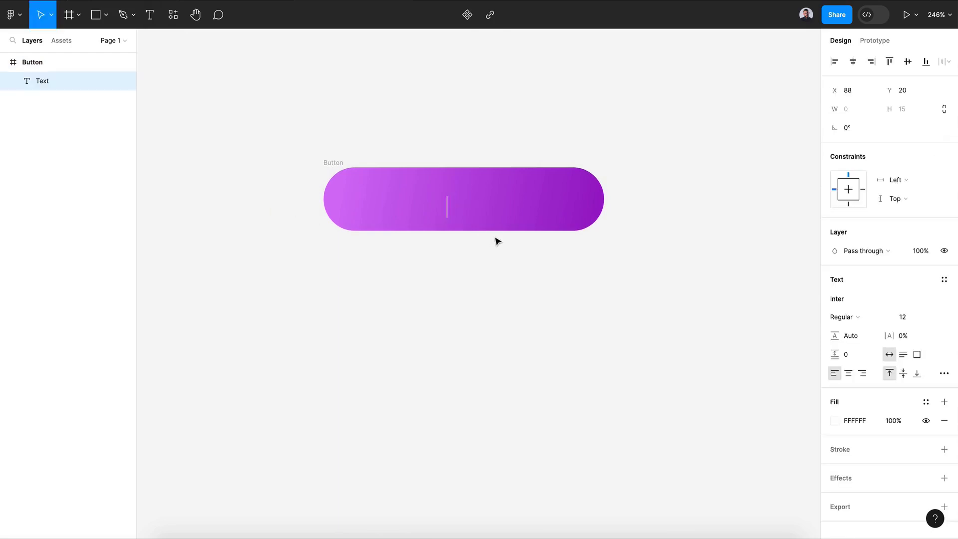
pyautogui.write('Send')
pyautogui.press('Escape')
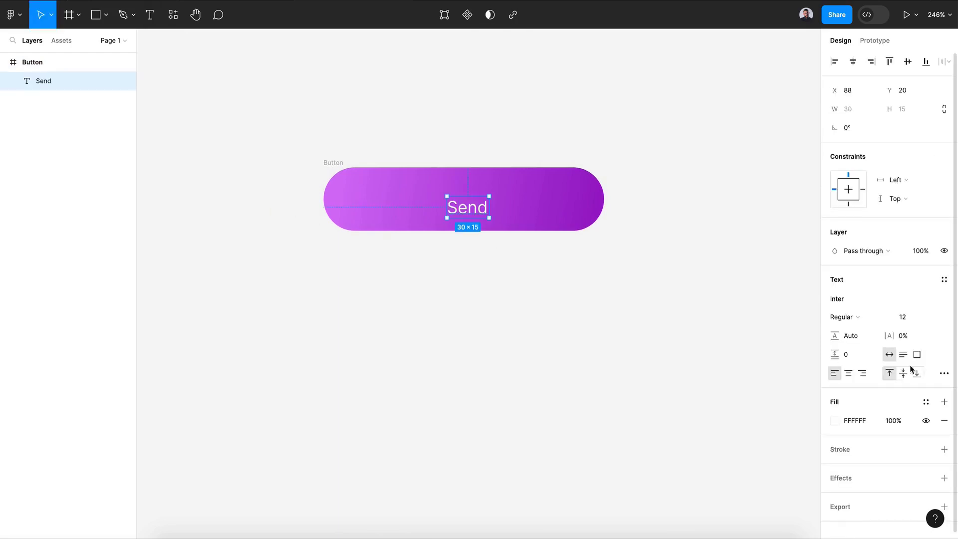
# Step: Make the label Medium weight at 16 px and centre it horizontally and vertically
pyautogui.click(926, 321)
pyautogui.click(930, 322)
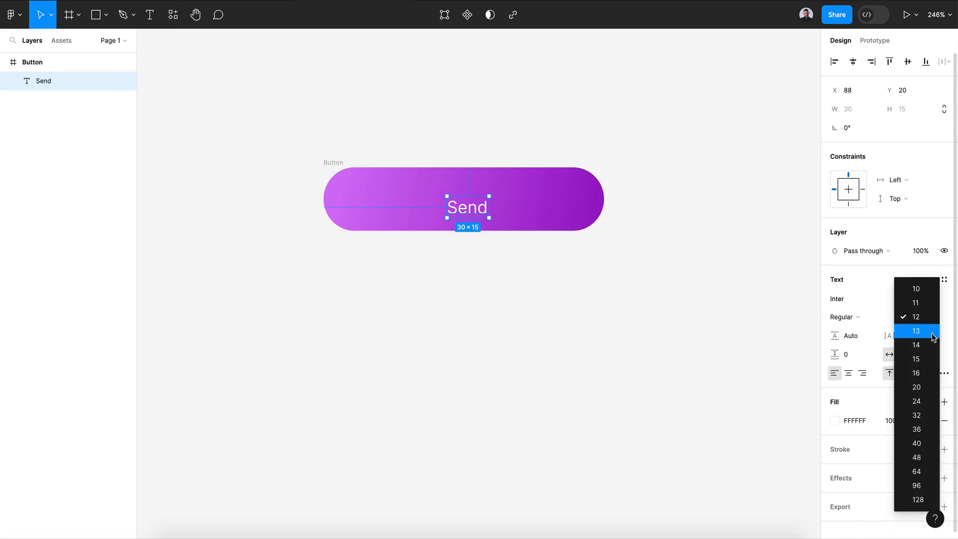
pyautogui.click(924, 371)
pyautogui.click(844, 317)
pyautogui.click(865, 331)
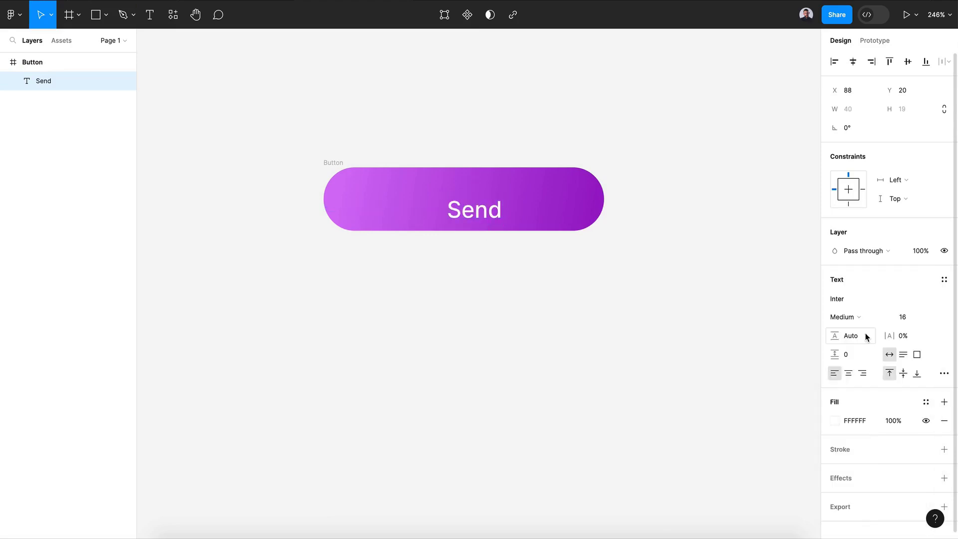
pyautogui.click(855, 298)
pyautogui.click(854, 298)
pyautogui.click(853, 61)
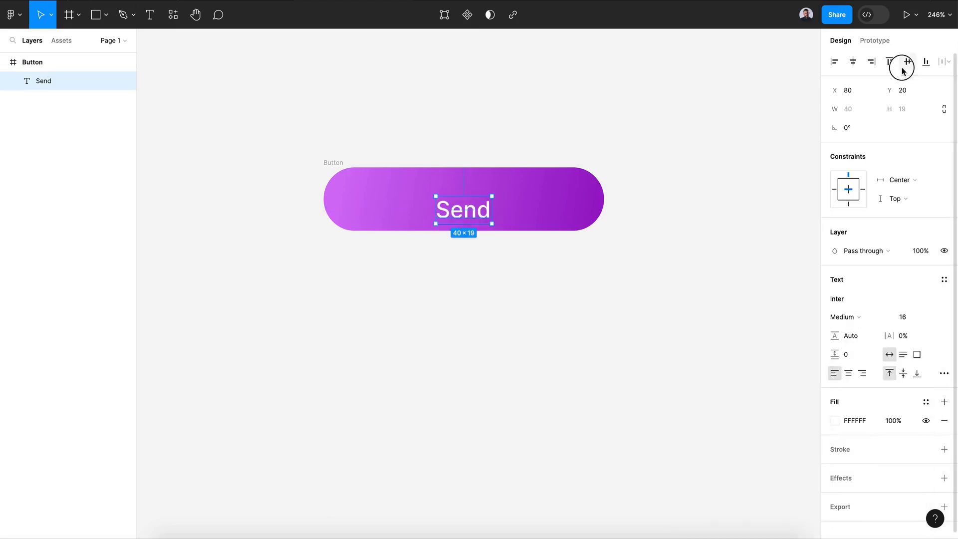
pyautogui.click(907, 61)
pyautogui.click(333, 161)
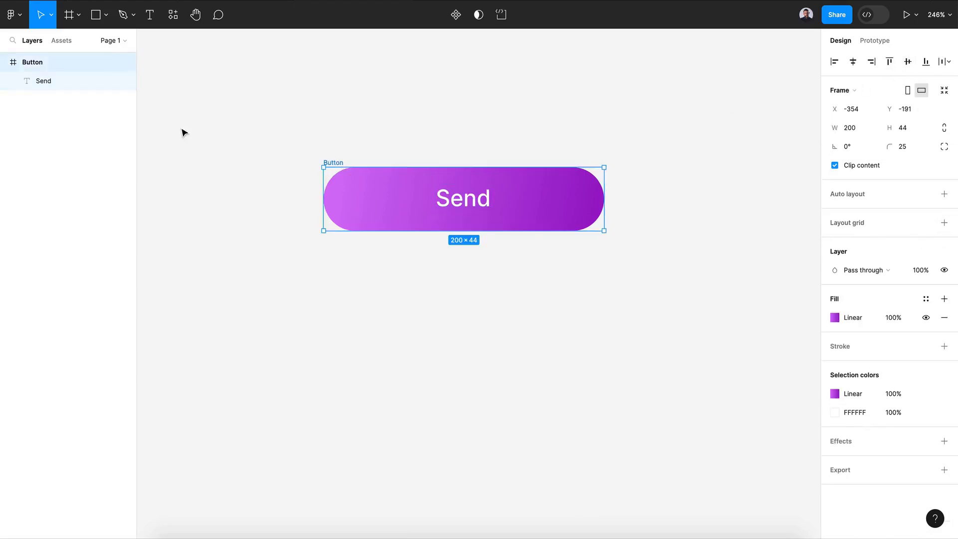
# Step: Add auto layout to Button and set the Send text to ignore it
pyautogui.click(943, 194)
pyautogui.click(475, 200)
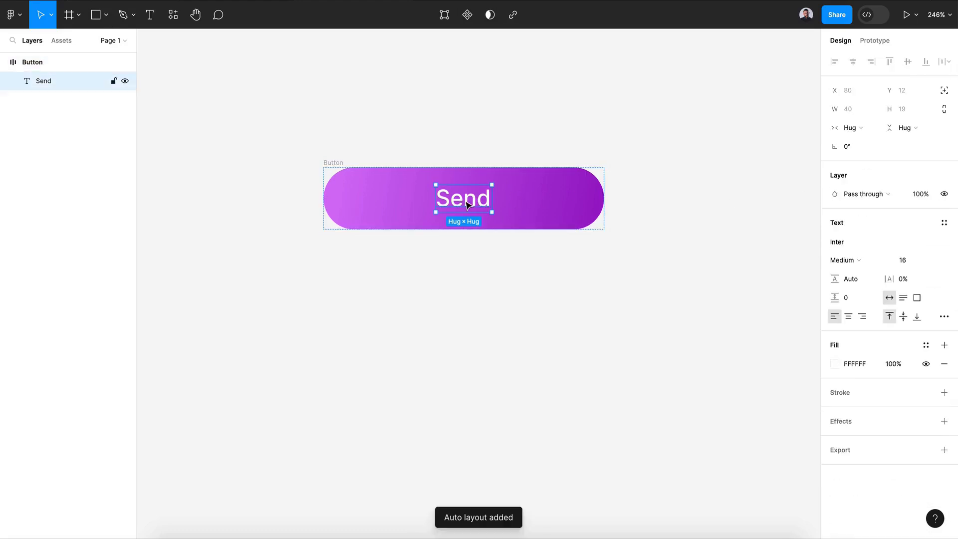
pyautogui.click(943, 91)
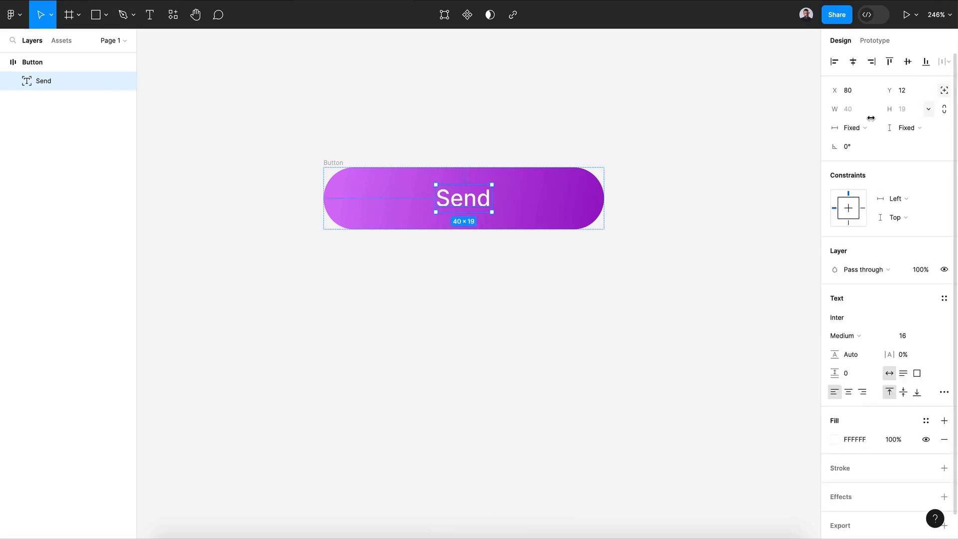
# Step: Draw a trial rectangle inside the button, then undo its changes
pyautogui.click(89, 21)
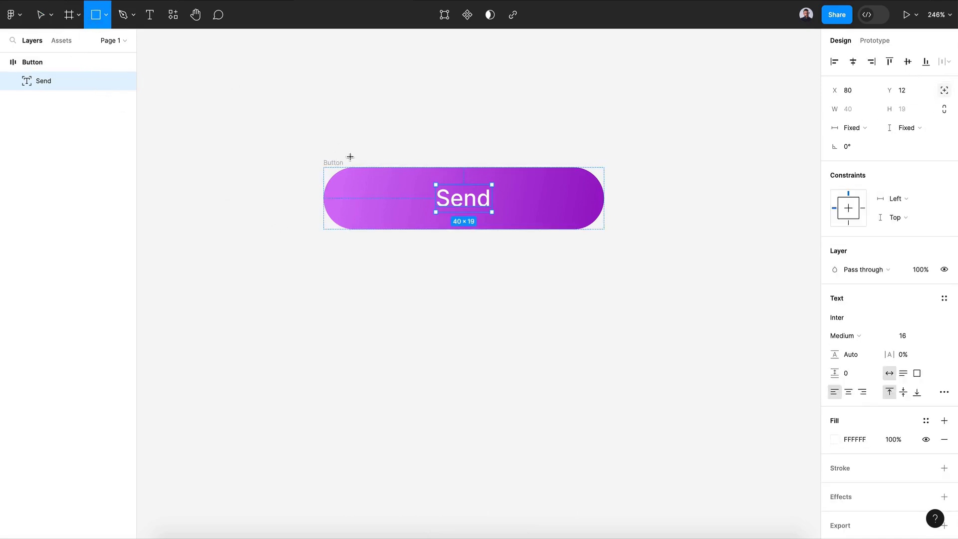
pyautogui.moveTo(322, 165); pyautogui.dragTo(584, 222)
pyautogui.click(944, 90)
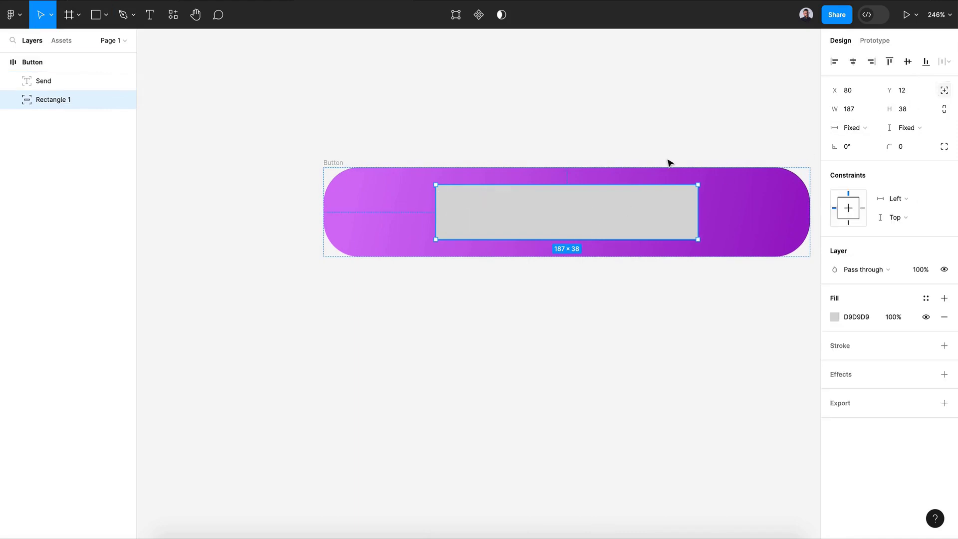
pyautogui.hotkey('ctrl', 'z')
pyautogui.hotkey('ctrl', 'z')
# Step: Set the button's width and height resizing to Fixed at 200×43
pyautogui.click(363, 182)
pyautogui.click(854, 148)
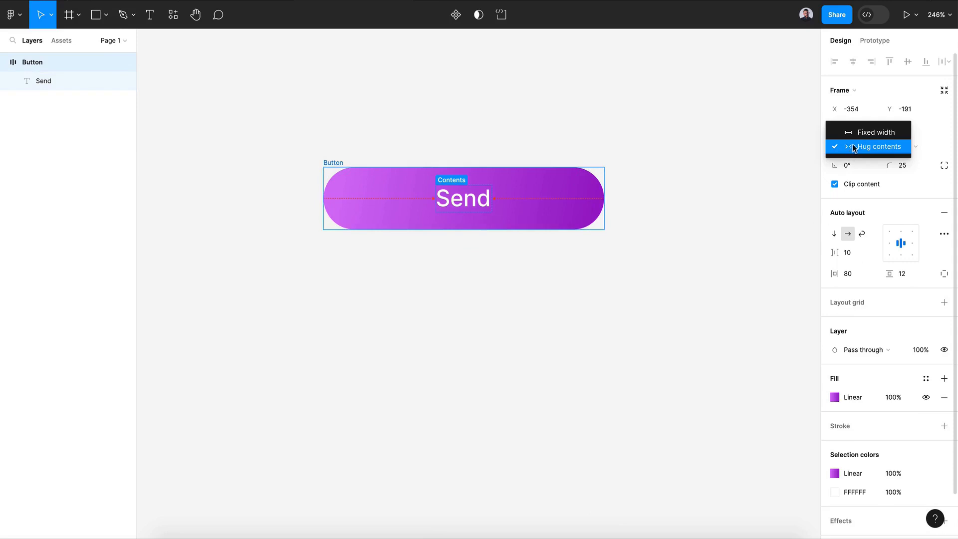
pyautogui.click(854, 133)
pyautogui.click(909, 146)
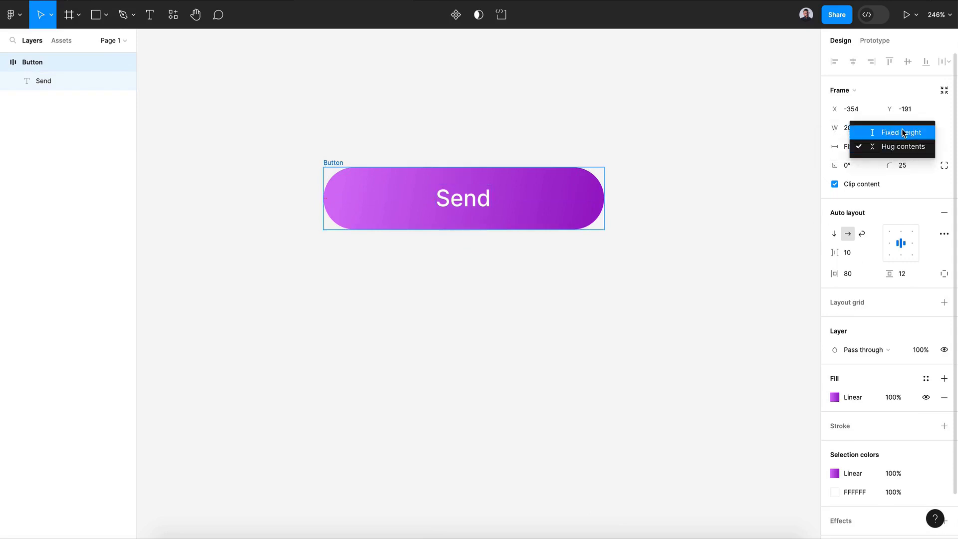
pyautogui.click(908, 131)
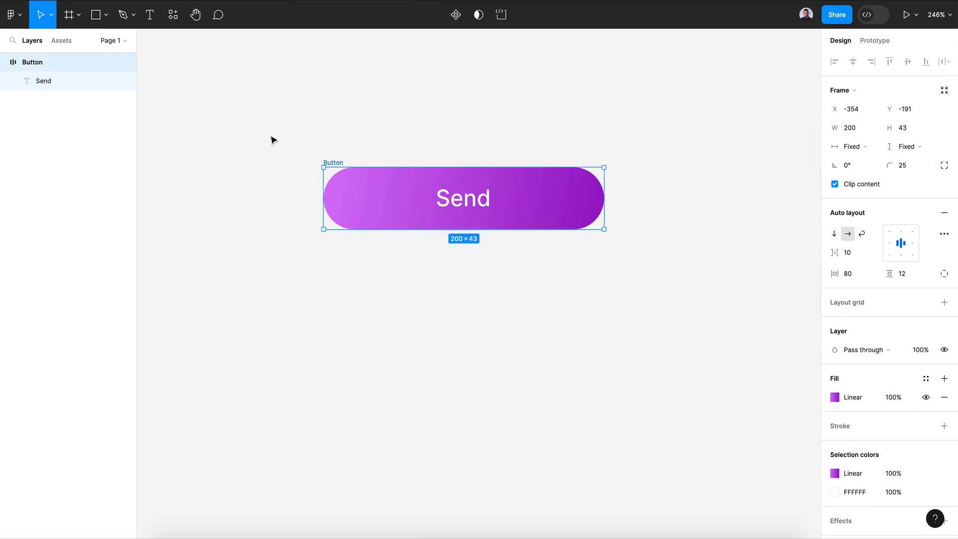
pyautogui.click(96, 15)
# Step: Draw Rectangle 1 behind Send and stretch it over the whole 200×43 button
pyautogui.moveTo(460, 173); pyautogui.dragTo(397, 223)
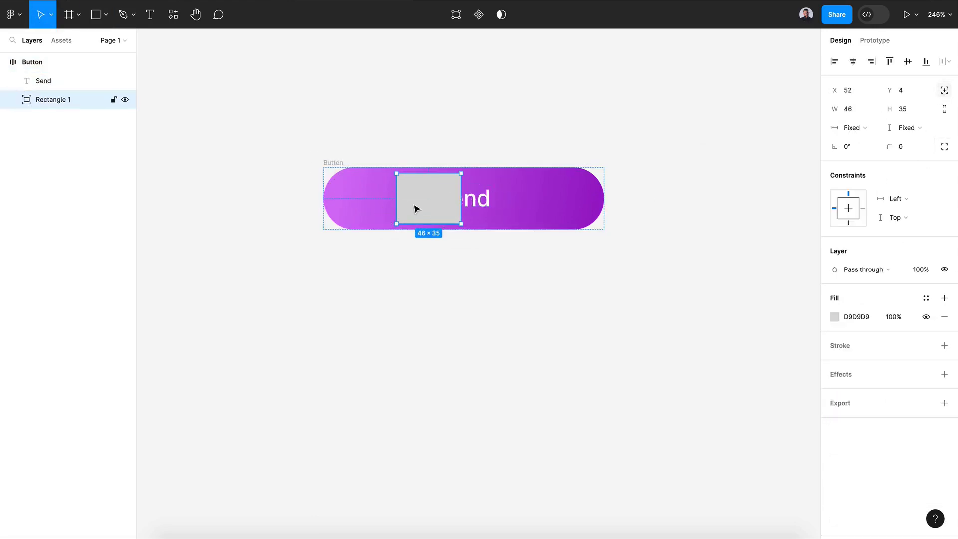
pyautogui.moveTo(53, 109); pyautogui.dragTo(56, 78)
pyautogui.moveTo(391, 198); pyautogui.dragTo(363, 167)
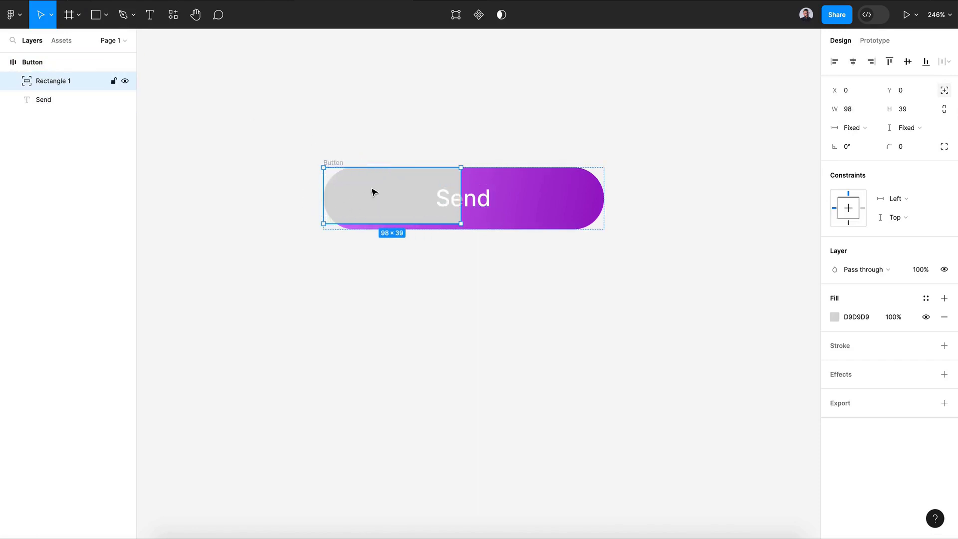
pyautogui.moveTo(384, 223); pyautogui.dragTo(384, 229)
pyautogui.moveTo(461, 199); pyautogui.dragTo(605, 204)
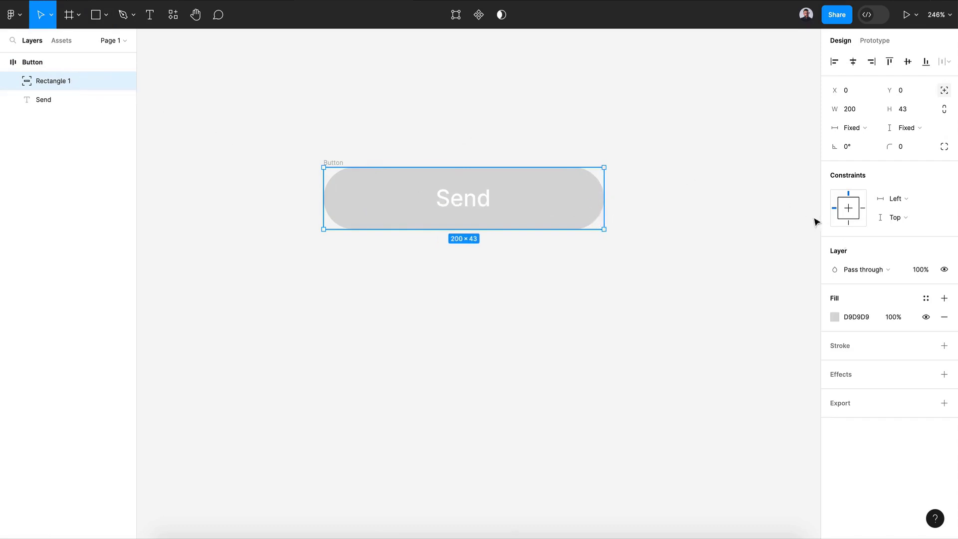
# Step: Fill Rectangle 1 with white FFFFFF and hide the layer
pyautogui.click(835, 317)
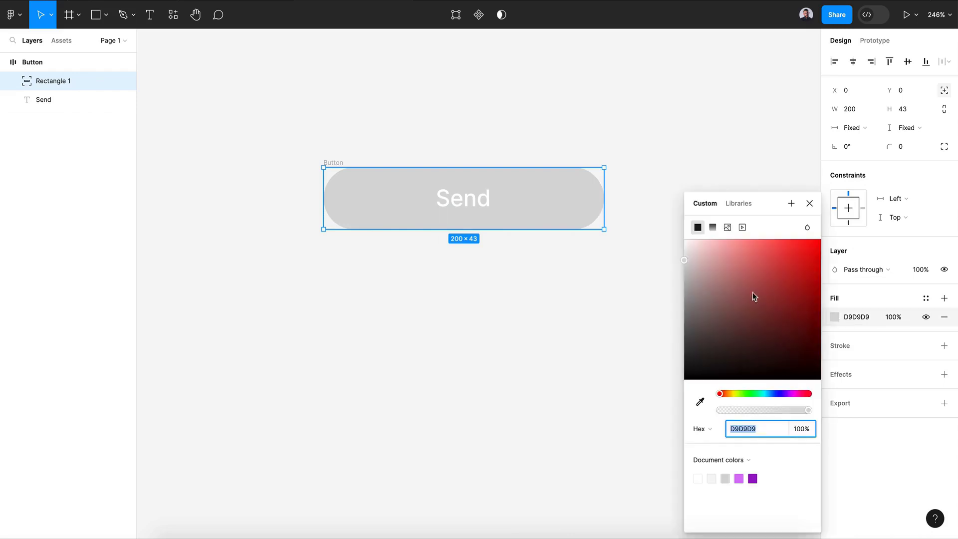
pyautogui.moveTo(752, 295); pyautogui.dragTo(674, 234)
pyautogui.click(809, 203)
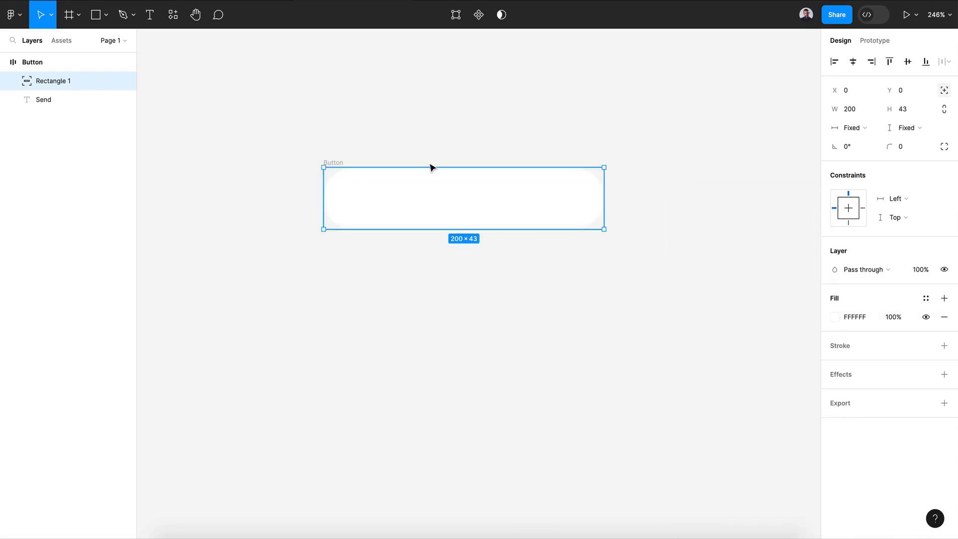
pyautogui.click(124, 82)
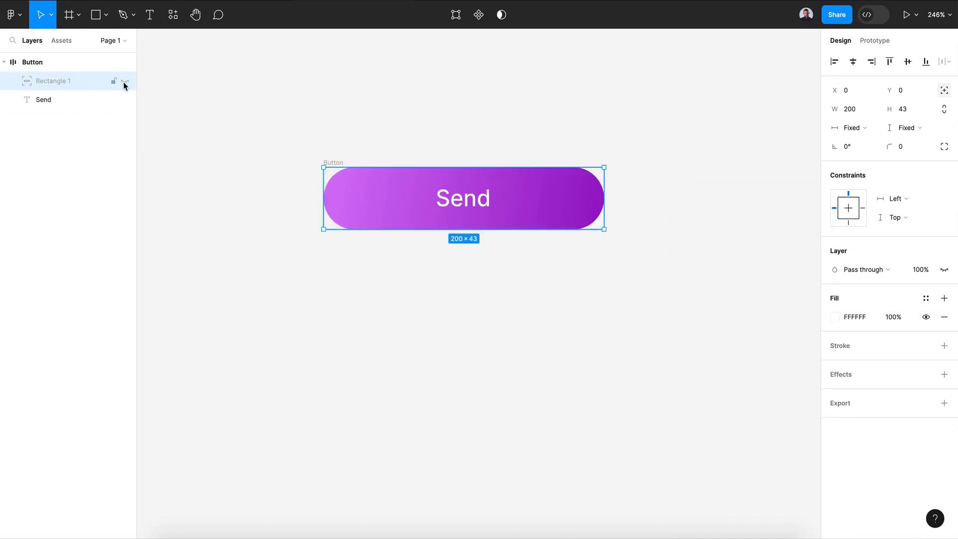
pyautogui.click(419, 144)
# Step: Make Button a component, add Variant2, and reduce Variant2's height from 43 to 16
pyautogui.click(338, 163)
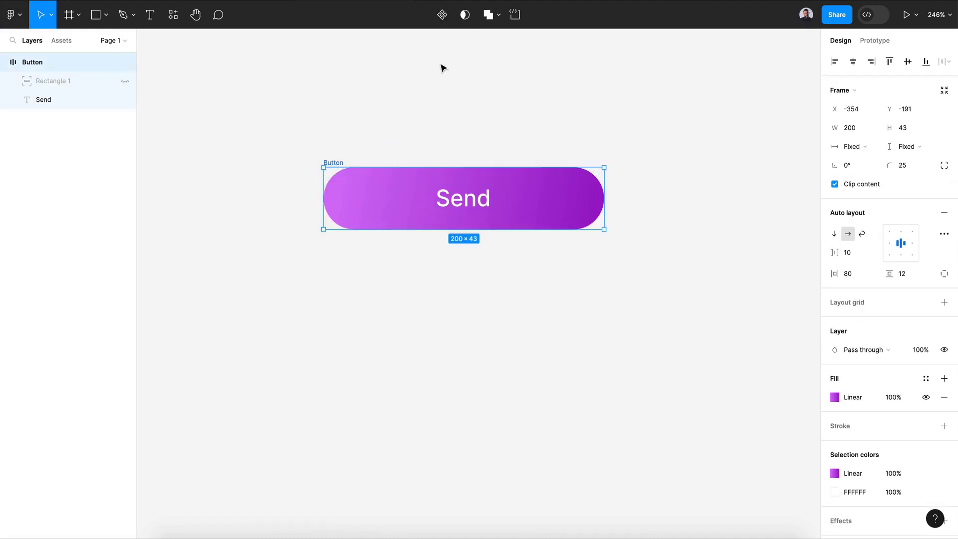
pyautogui.click(443, 21)
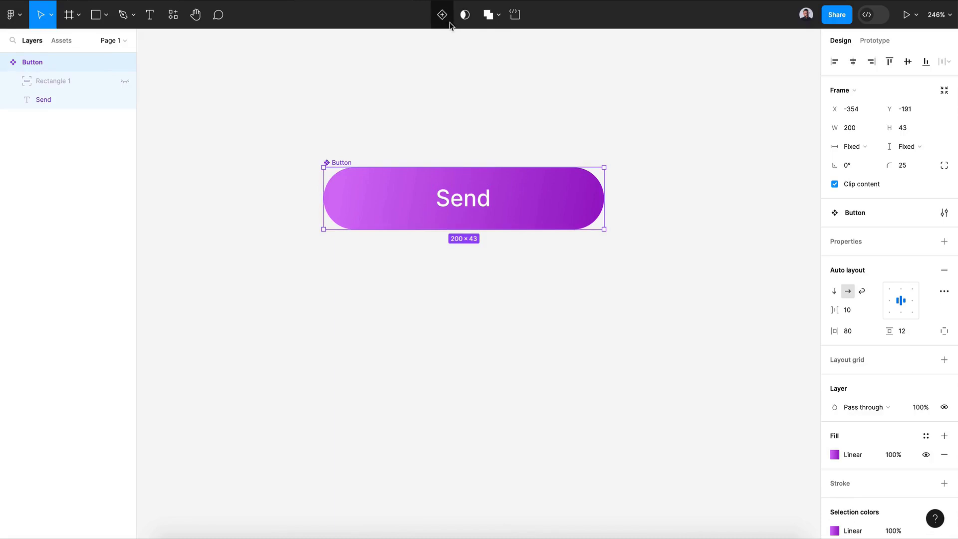
pyautogui.click(442, 18)
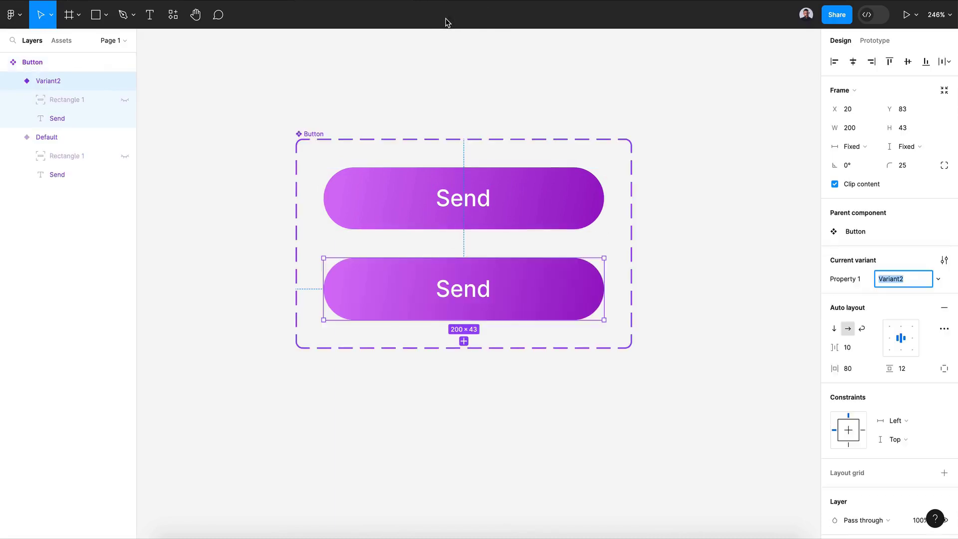
pyautogui.click(482, 301)
pyautogui.click(517, 310)
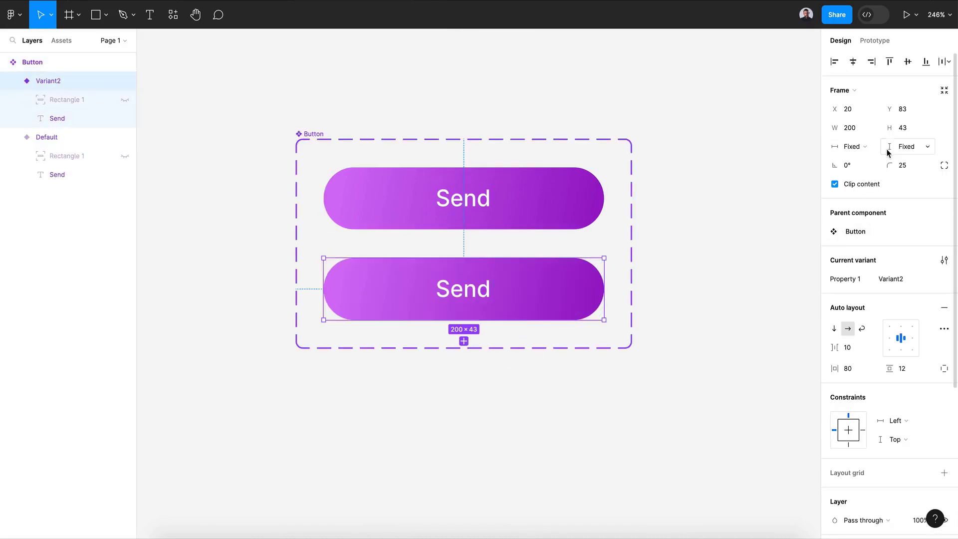
pyautogui.moveTo(893, 135); pyautogui.dragTo(860, 134)
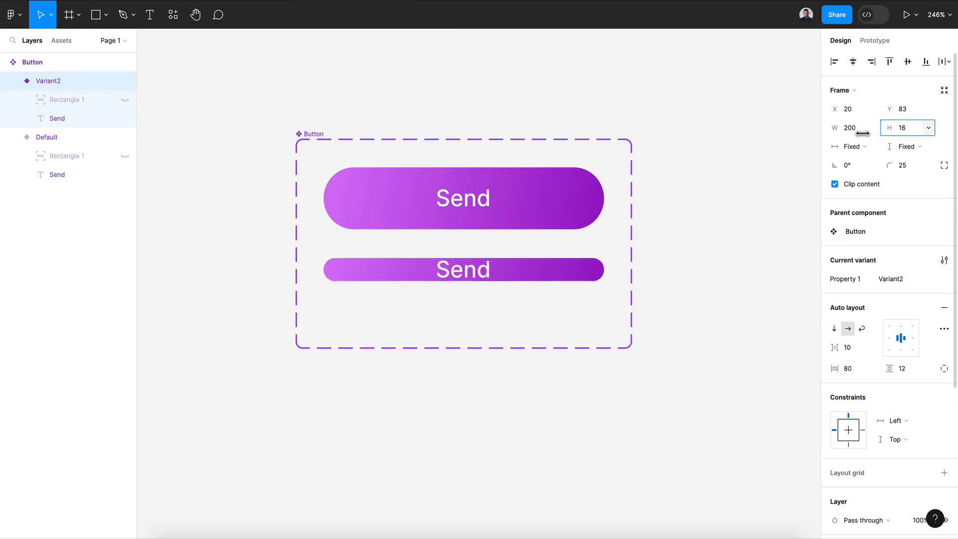
pyautogui.click(476, 278)
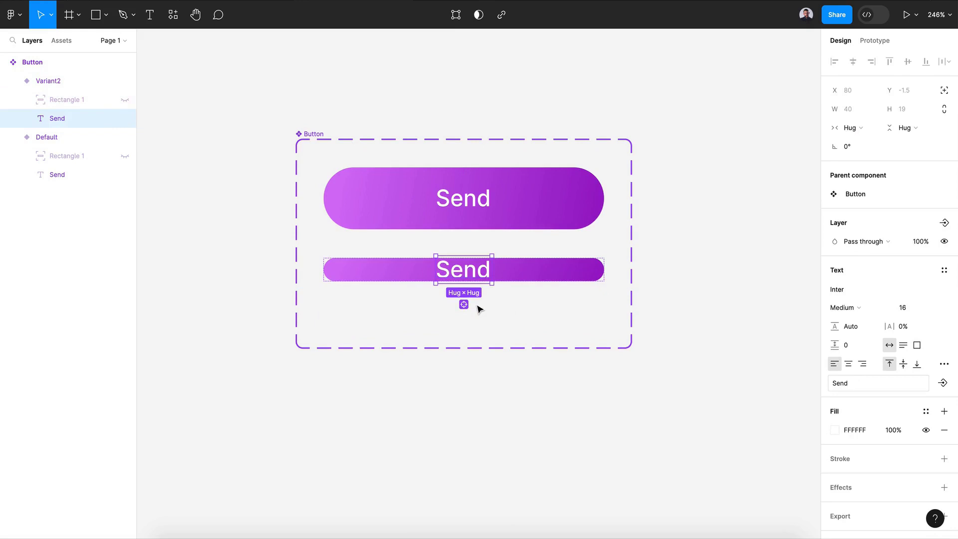
# Step: Push Variant2's Send label down and shrink its white rectangle to 200×16, keeping it hidden
pyautogui.click(944, 89)
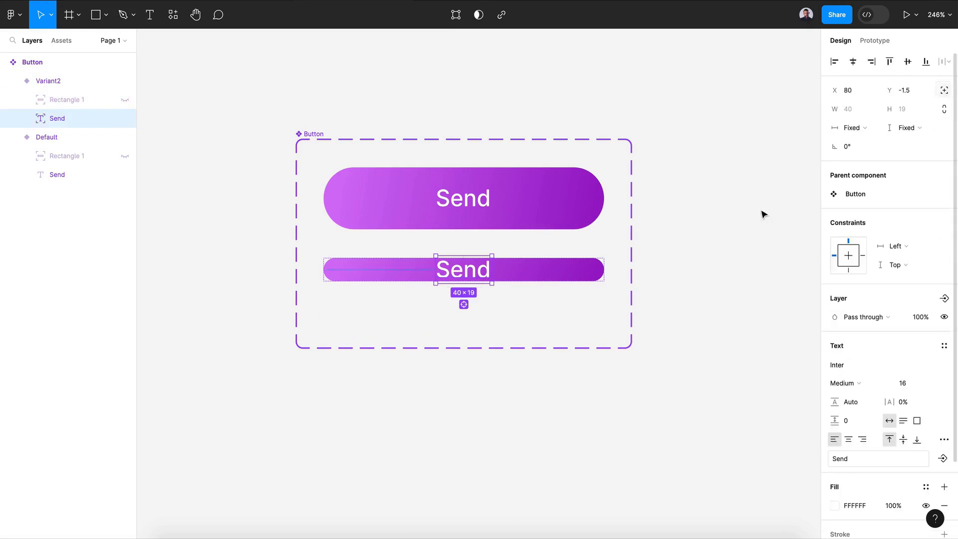
pyautogui.press('Down')
pyautogui.press('Down')
pyautogui.press('Down')
pyautogui.press('Down')
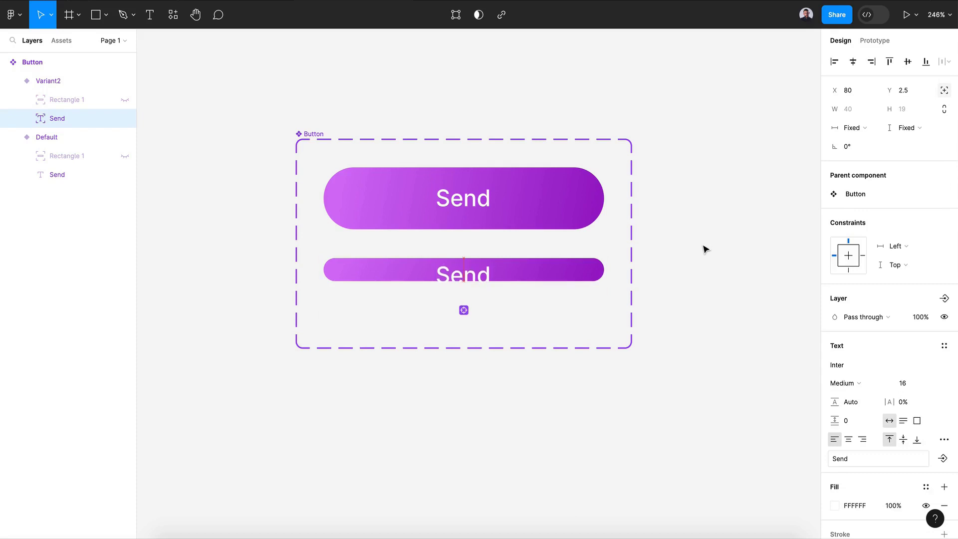
pyautogui.click(81, 98)
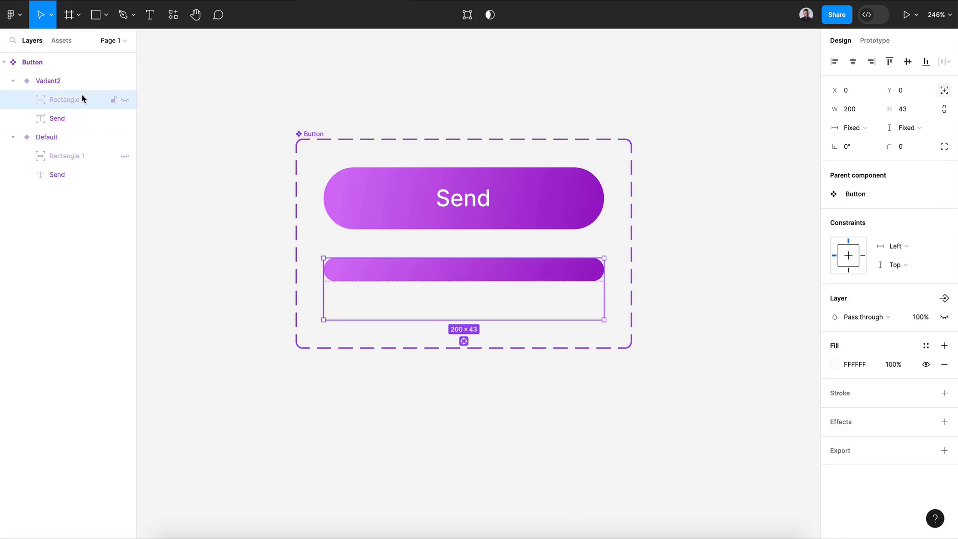
pyautogui.click(125, 101)
pyautogui.moveTo(431, 318); pyautogui.dragTo(432, 281)
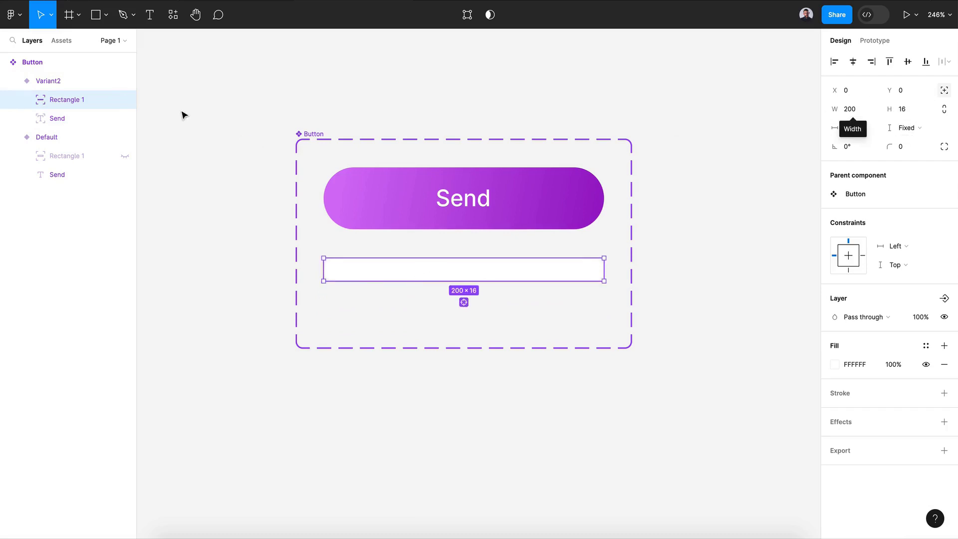
pyautogui.click(125, 99)
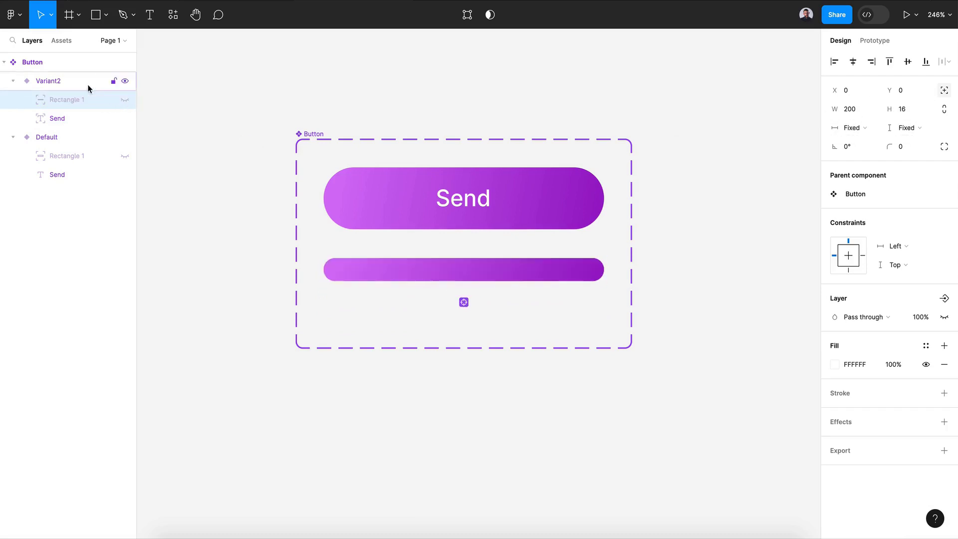
pyautogui.click(82, 83)
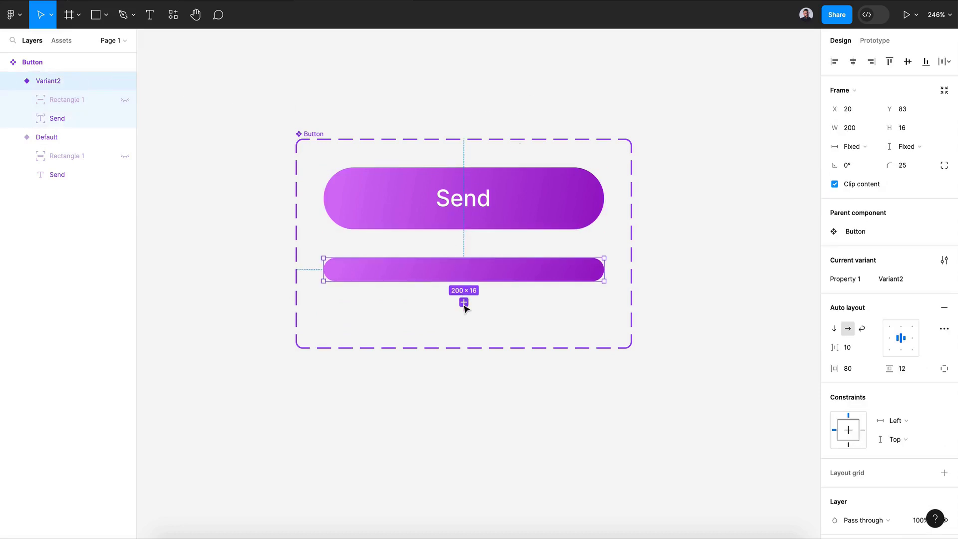
# Step: Add a third variant, Variant3, below Variant2
pyautogui.click(464, 303)
pyautogui.click(123, 125)
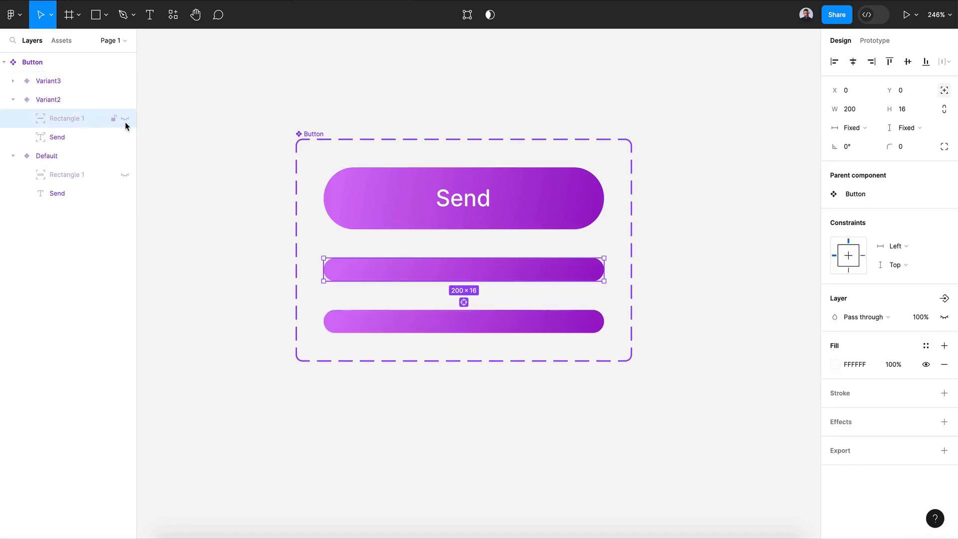
pyautogui.click(125, 120)
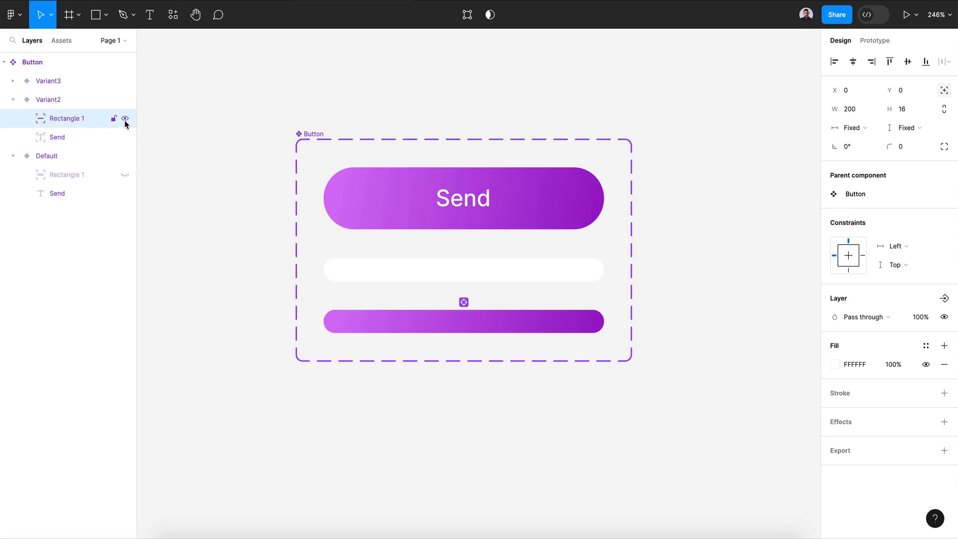
pyautogui.click(125, 121)
# Step: Make Variant3's white rectangle visible across its full bar
pyautogui.click(409, 325)
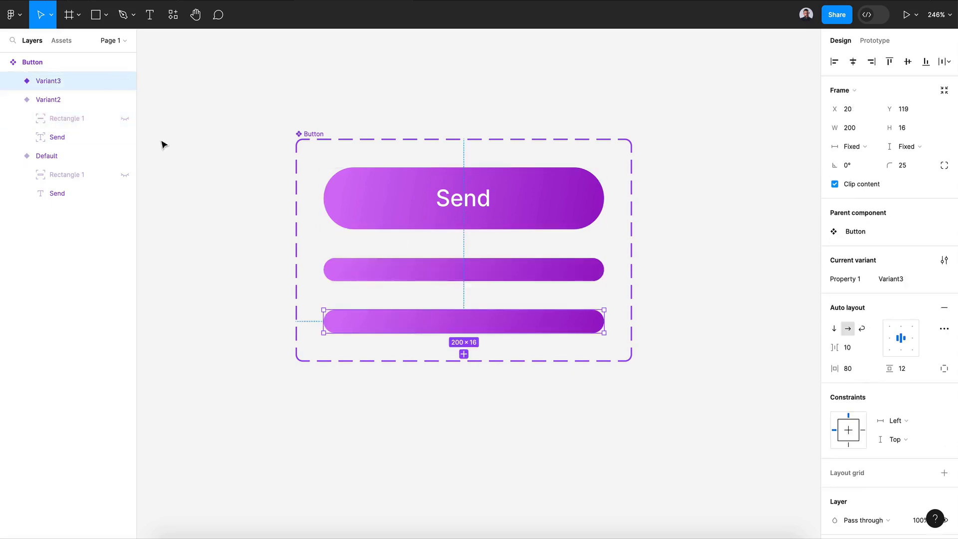
pyautogui.click(13, 81)
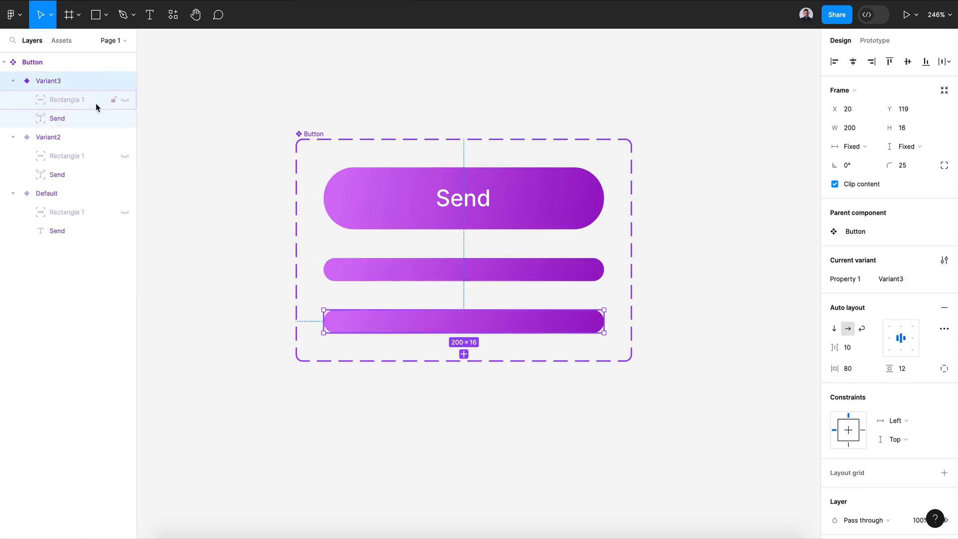
pyautogui.click(124, 99)
pyautogui.click(90, 99)
pyautogui.moveTo(603, 323); pyautogui.dragTo(373, 325)
pyautogui.hotkey('ctrl', 'z')
# Step: Unhide Variant2's white rectangle
pyautogui.click(423, 279)
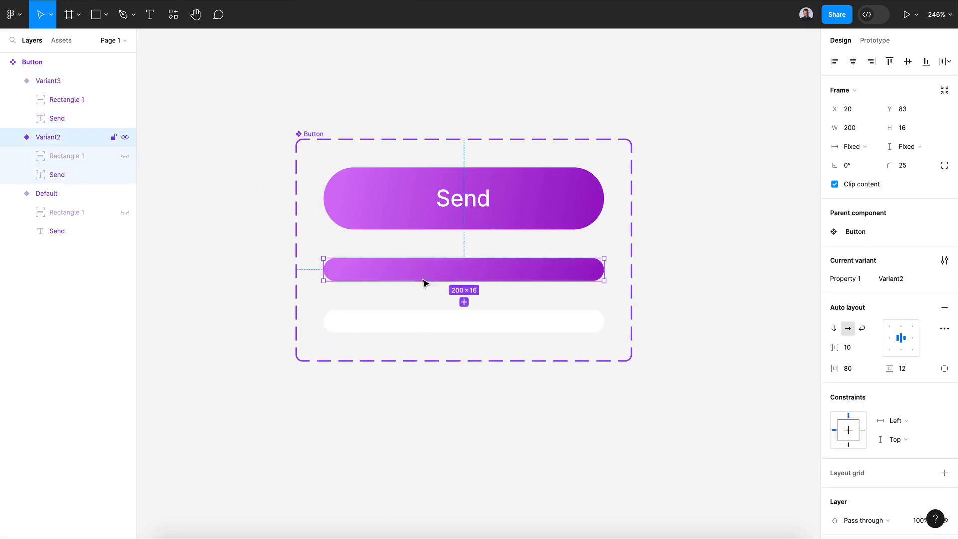
pyautogui.click(86, 156)
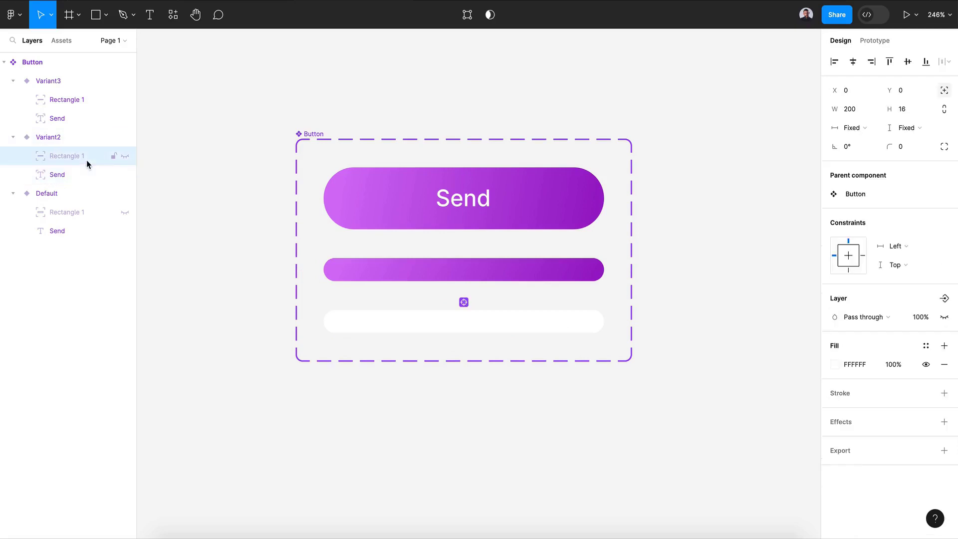
pyautogui.click(125, 156)
# Step: Narrow Variant2's white rectangle to 10×16 and move it to X −10
pyautogui.moveTo(600, 268); pyautogui.dragTo(342, 272)
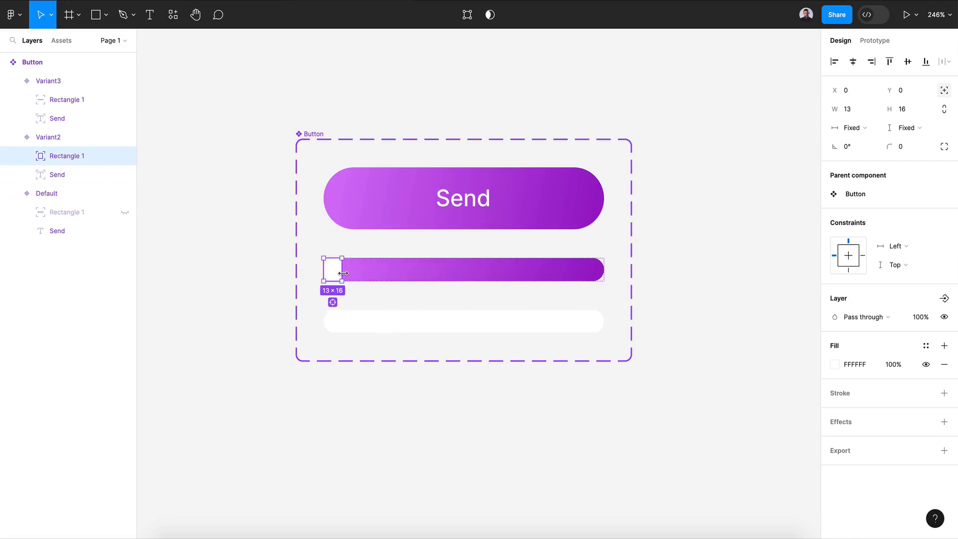
pyautogui.moveTo(343, 273); pyautogui.dragTo(337, 273)
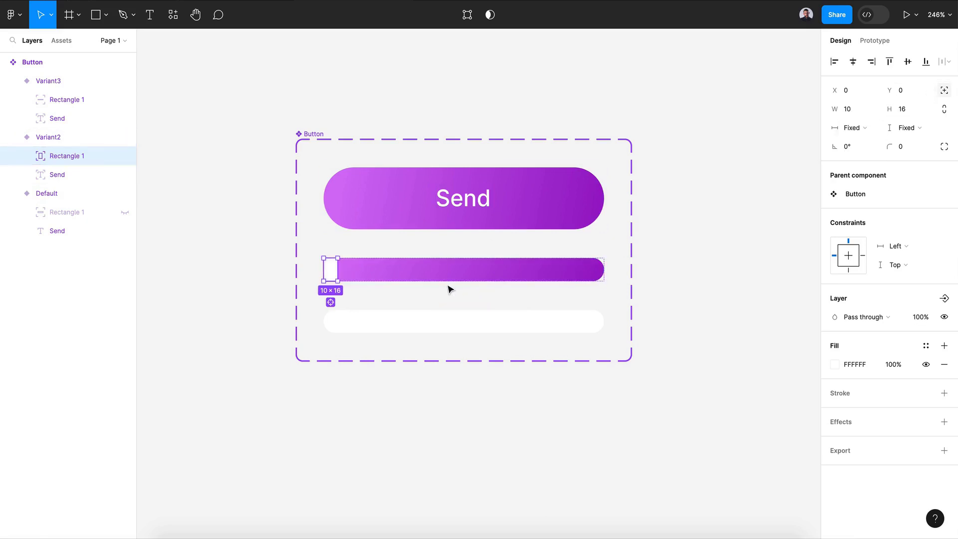
pyautogui.hotkey('shift', 'Left')
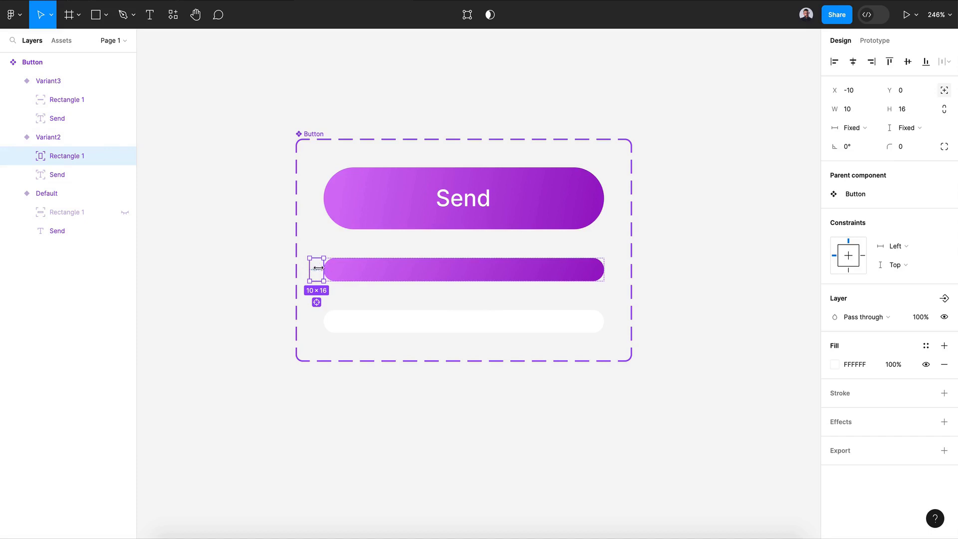
pyautogui.press('super+alt+a')
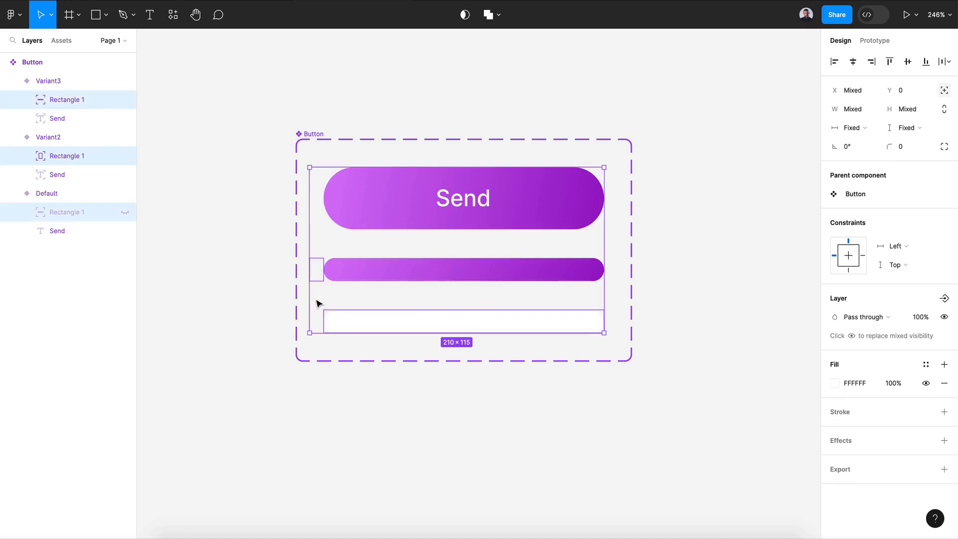
# Step: Give the Variant3 frame a 3 px outline
pyautogui.doubleClick(433, 318)
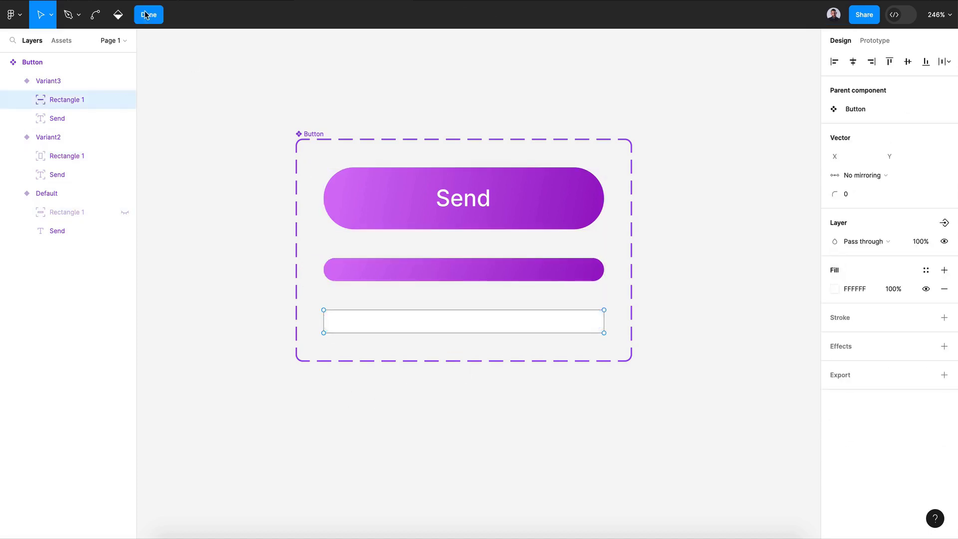
pyautogui.click(146, 16)
pyautogui.click(60, 81)
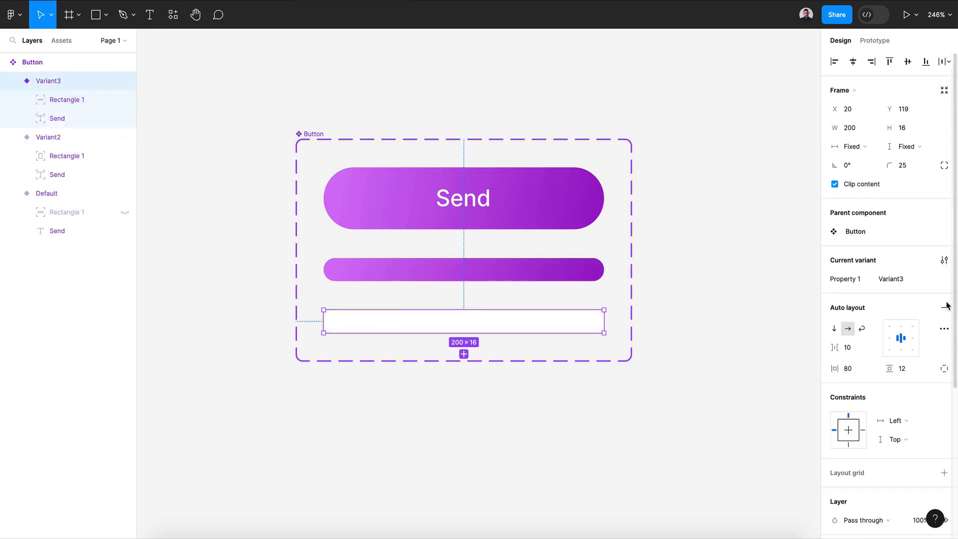
pyautogui.scroll(-5, 922, 349)
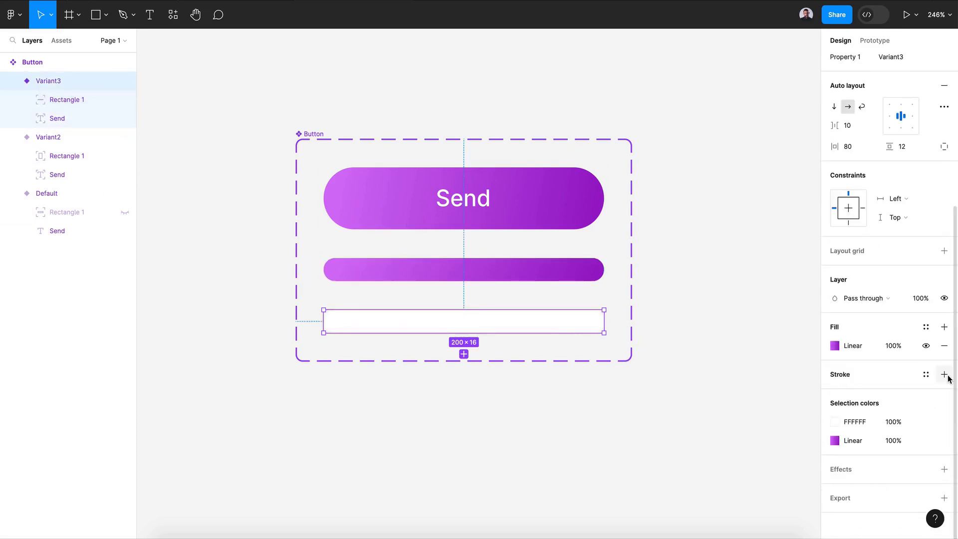
pyautogui.click(944, 374)
pyautogui.click(899, 414)
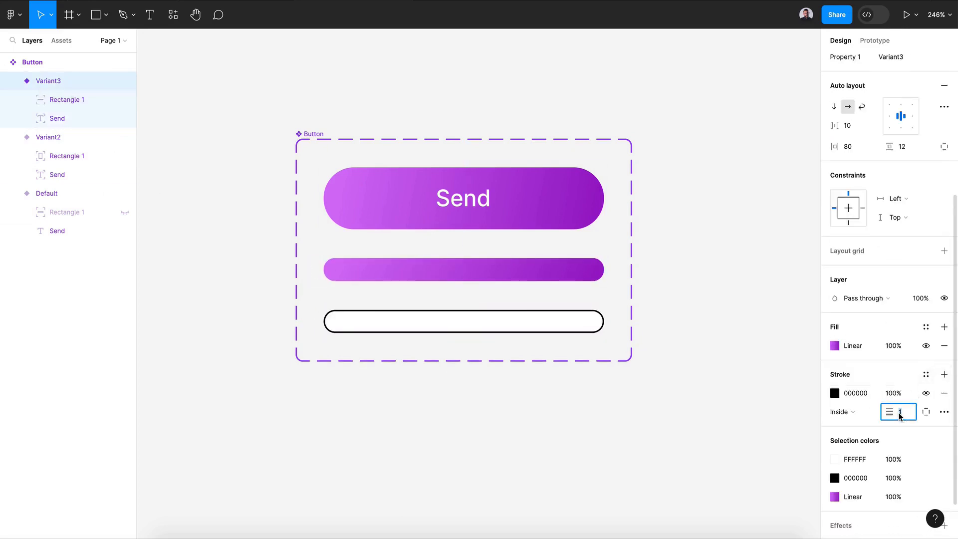
pyautogui.write('3')
pyautogui.press('Return')
# Step: Make the outline a purple linear gradient spanning the bar, then add Variant4 below
pyautogui.click(835, 393)
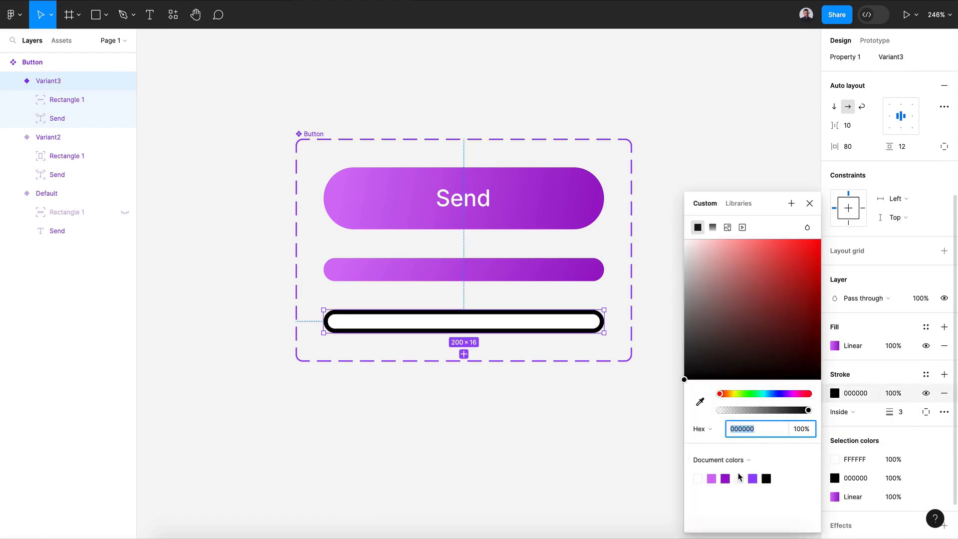
pyautogui.click(712, 227)
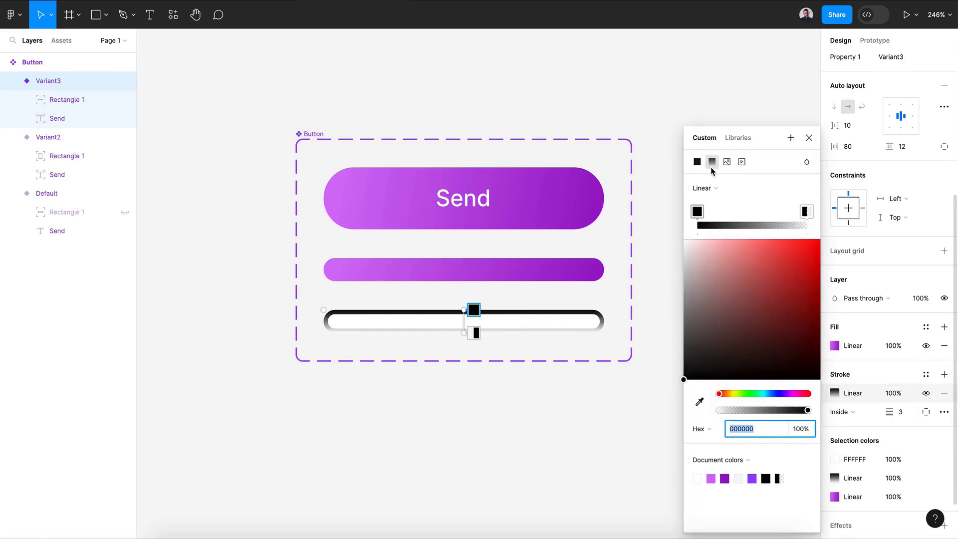
pyautogui.moveTo(469, 312); pyautogui.dragTo(377, 305)
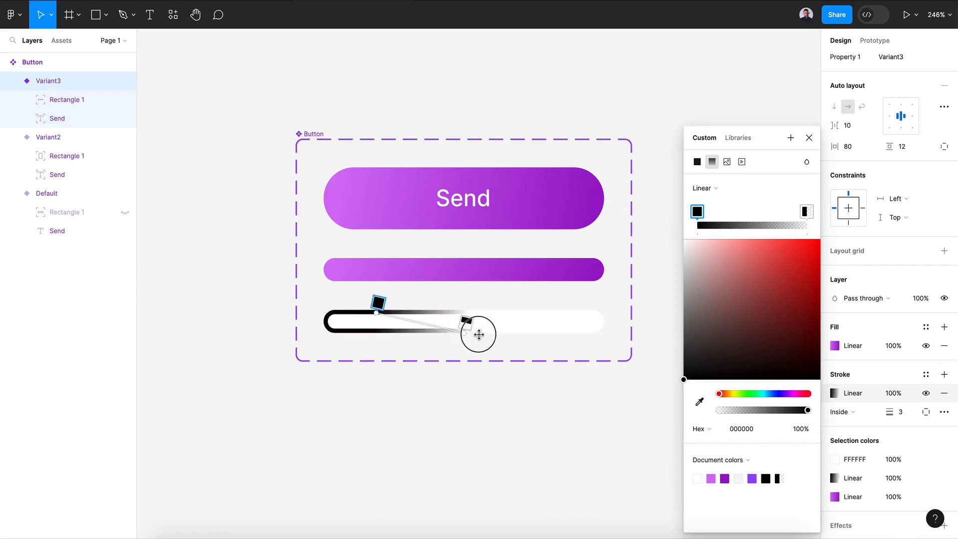
pyautogui.moveTo(479, 335); pyautogui.dragTo(587, 335)
pyautogui.click(809, 138)
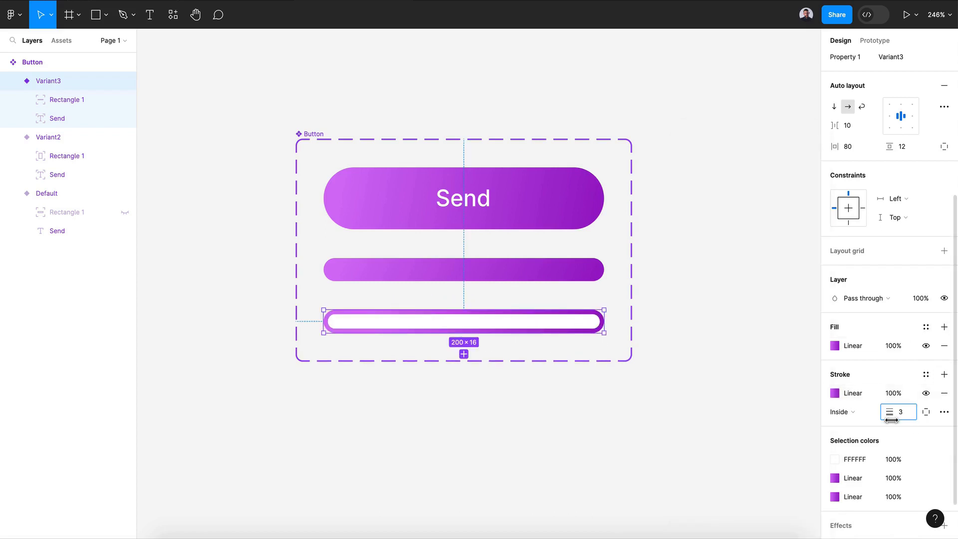
pyautogui.press('Escape')
pyautogui.click(464, 354)
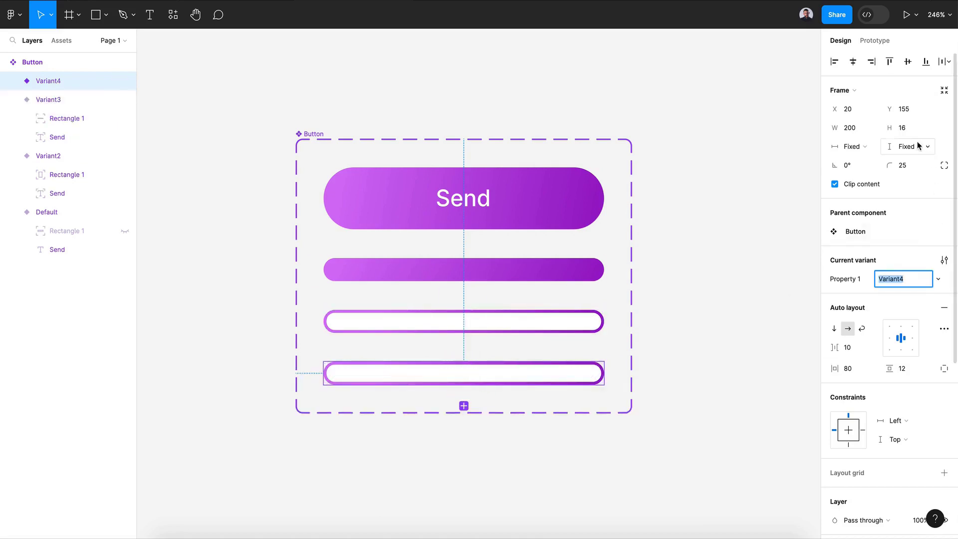
# Step: Make Variant4 and its rectangle 44 px tall
pyautogui.moveTo(892, 131); pyautogui.dragTo(924, 130)
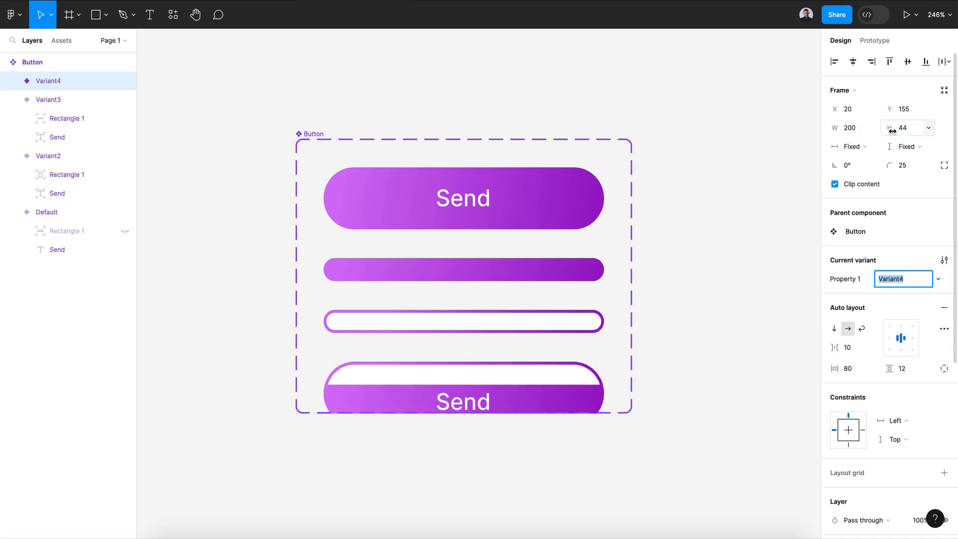
pyautogui.click(304, 133)
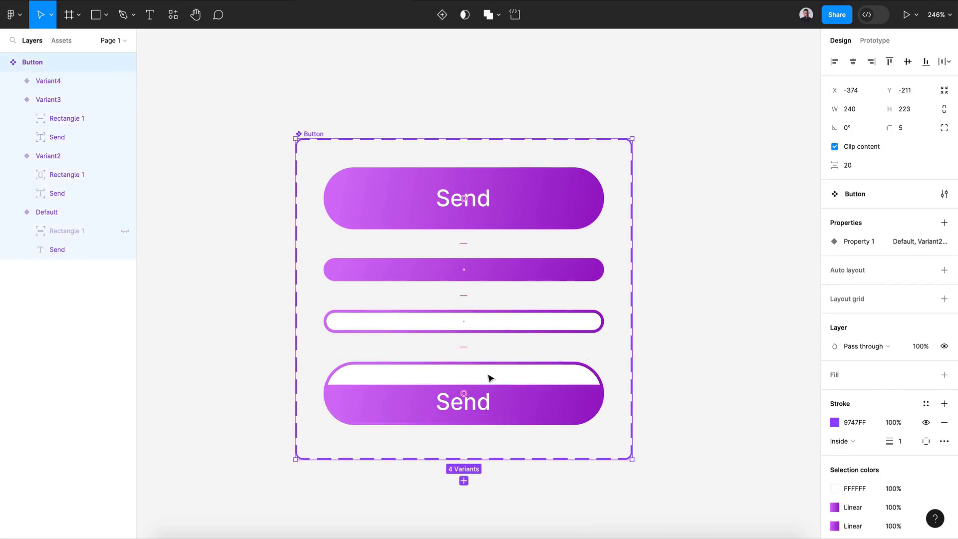
pyautogui.moveTo(540, 385); pyautogui.dragTo(542, 424)
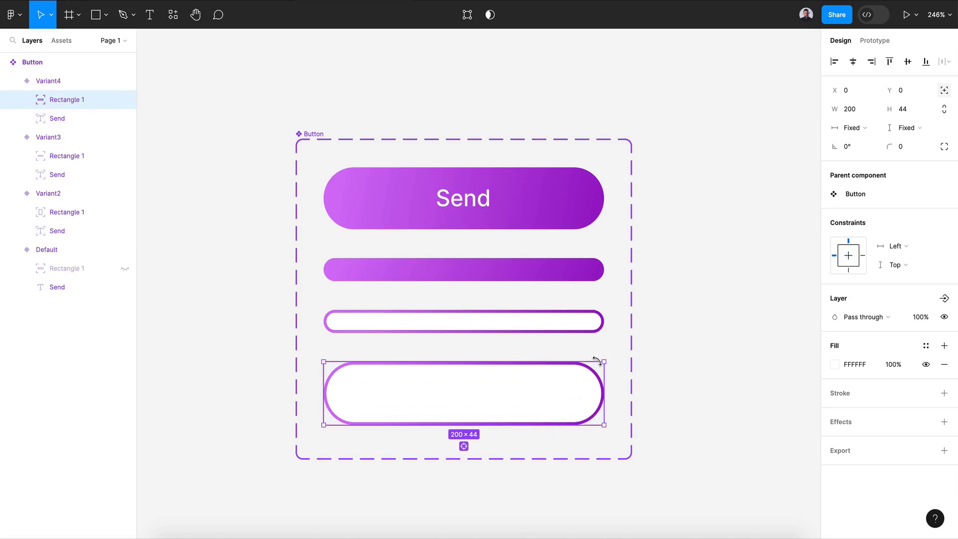
# Step: Colour Variant4's Send text dark purple 9A17C8, then deselect to review the variants
pyautogui.click(85, 125)
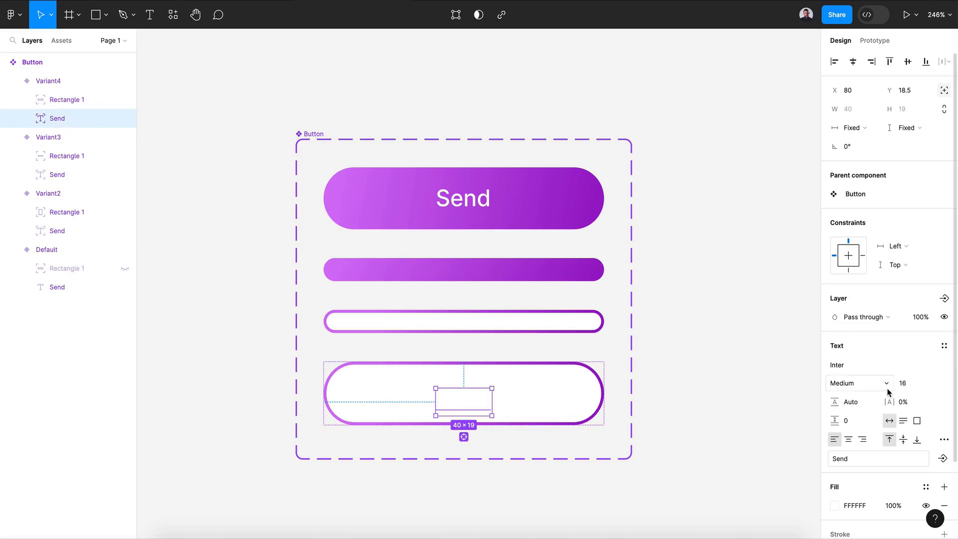
pyautogui.scroll(-3, 890, 394)
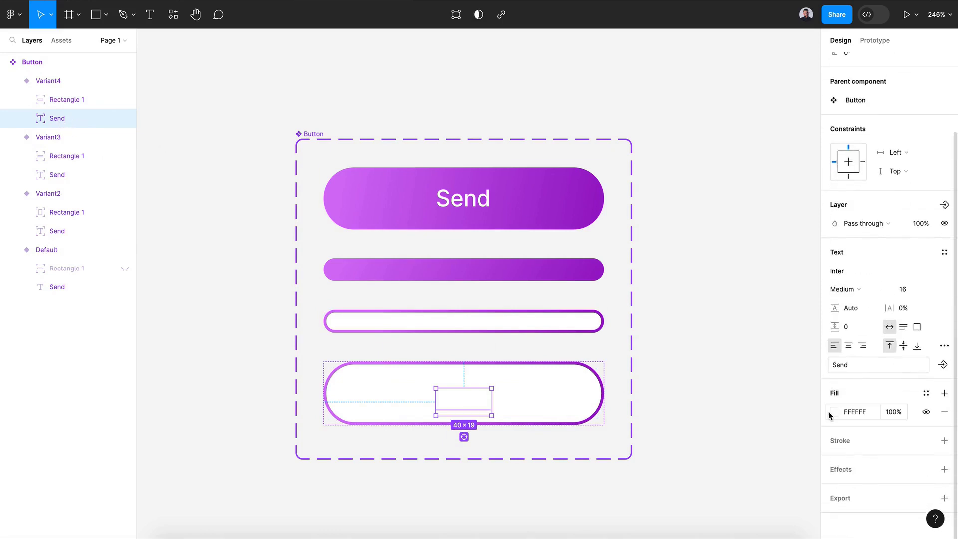
pyautogui.click(833, 411)
pyautogui.click(725, 479)
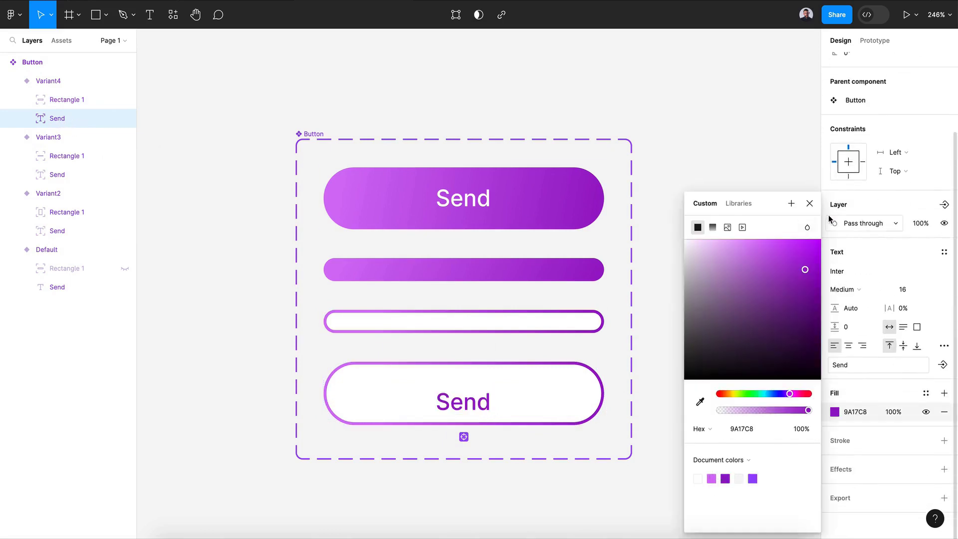
pyautogui.click(809, 202)
pyautogui.scroll(3, 868, 79)
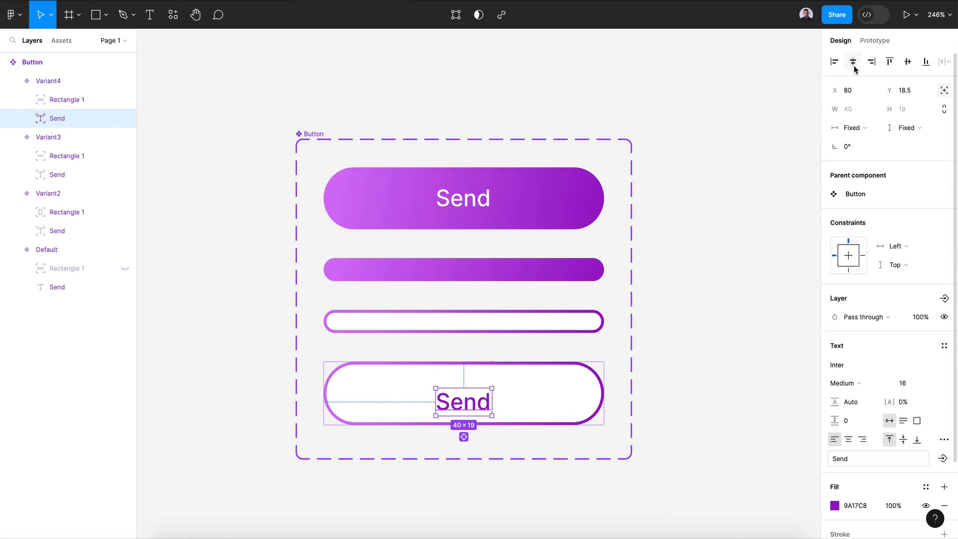
pyautogui.click(738, 330)
pyautogui.scroll(-2, 737, 330)
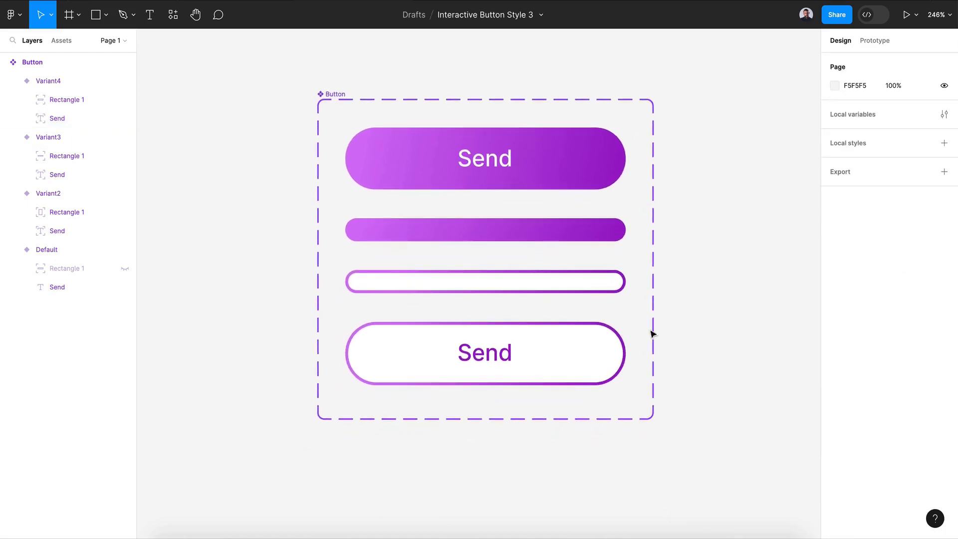
# Step: Link the Default variant to Variant2 with a Smart animate, Ease in transition
pyautogui.click(387, 153)
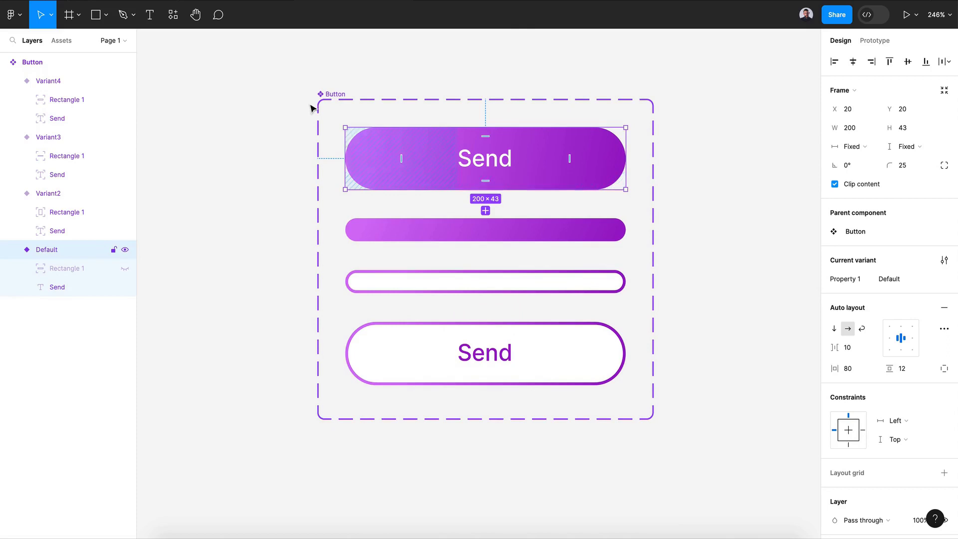
pyautogui.click(866, 44)
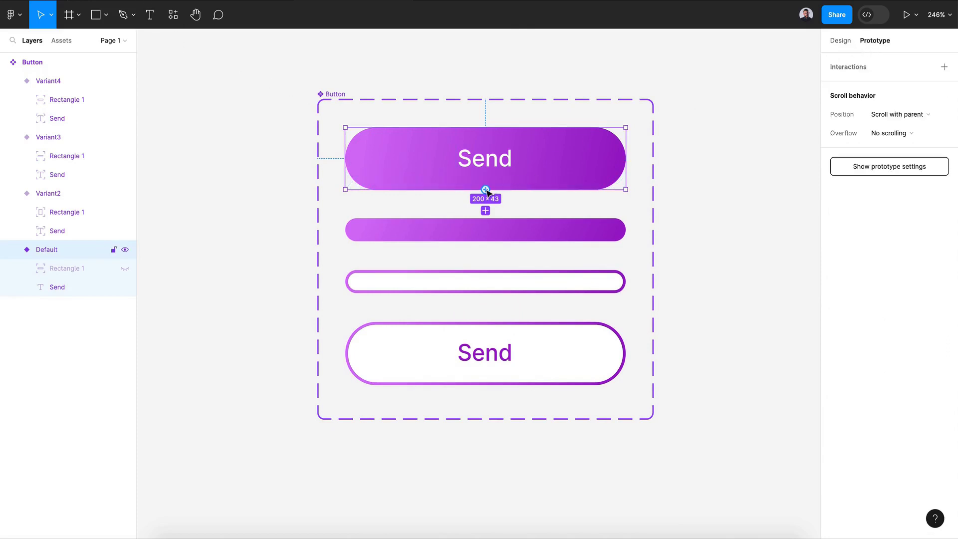
pyautogui.moveTo(486, 190); pyautogui.dragTo(498, 232)
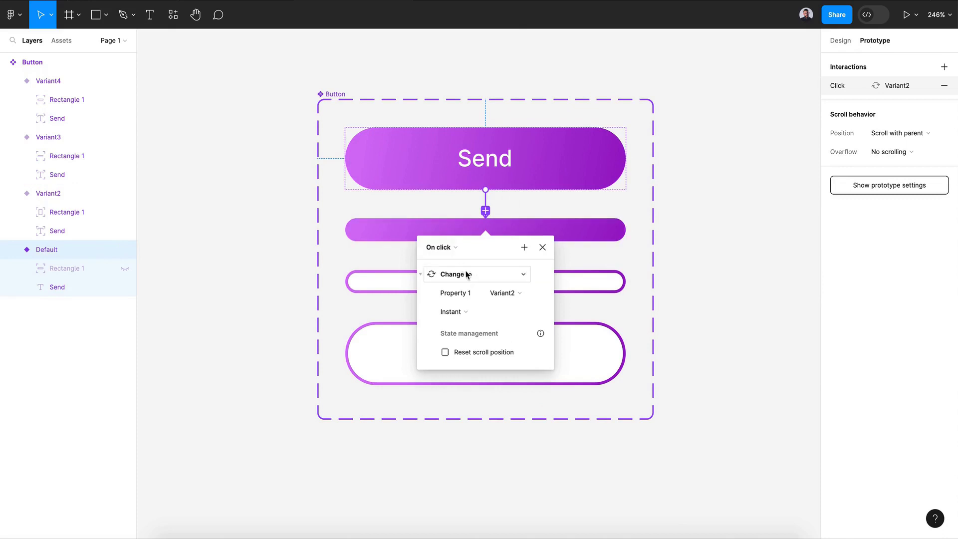
pyautogui.click(459, 313)
pyautogui.click(472, 337)
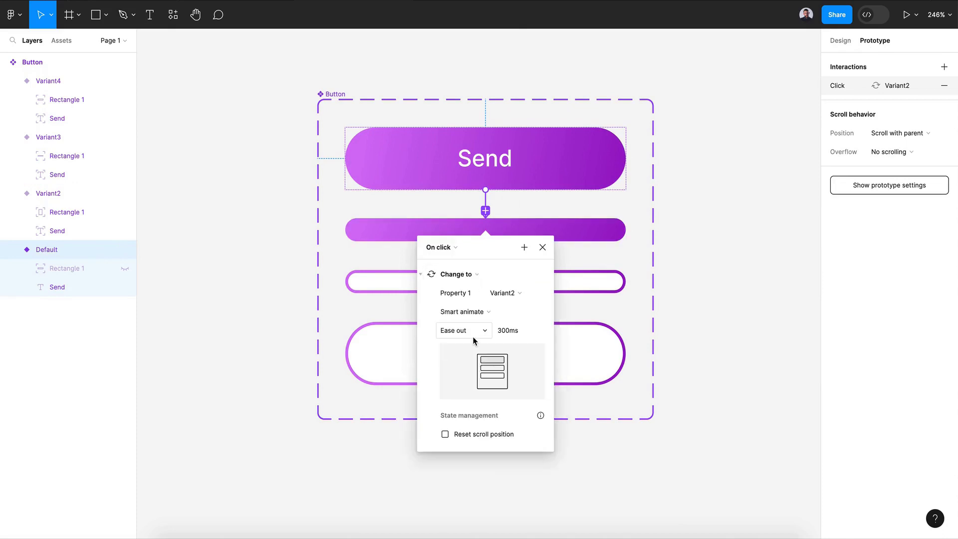
pyautogui.click(472, 335)
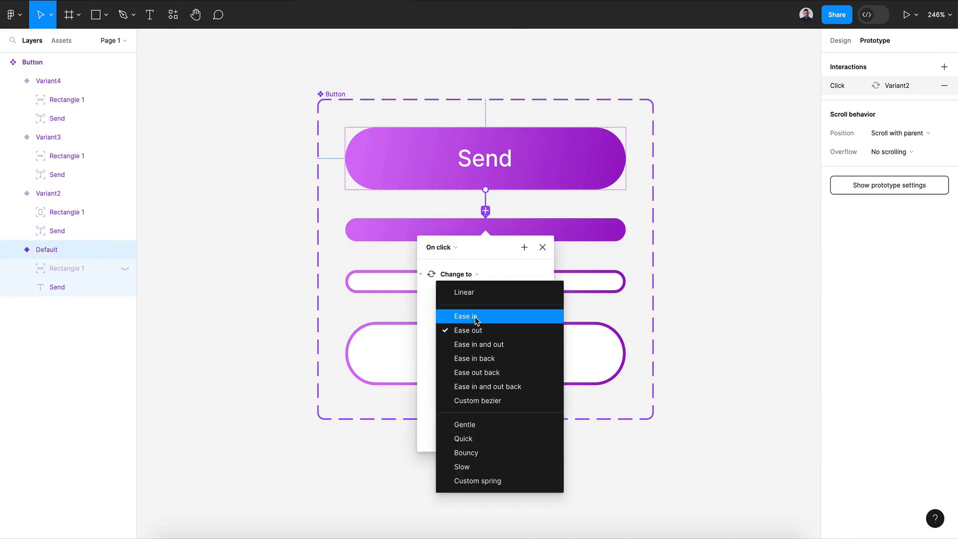
pyautogui.click(474, 316)
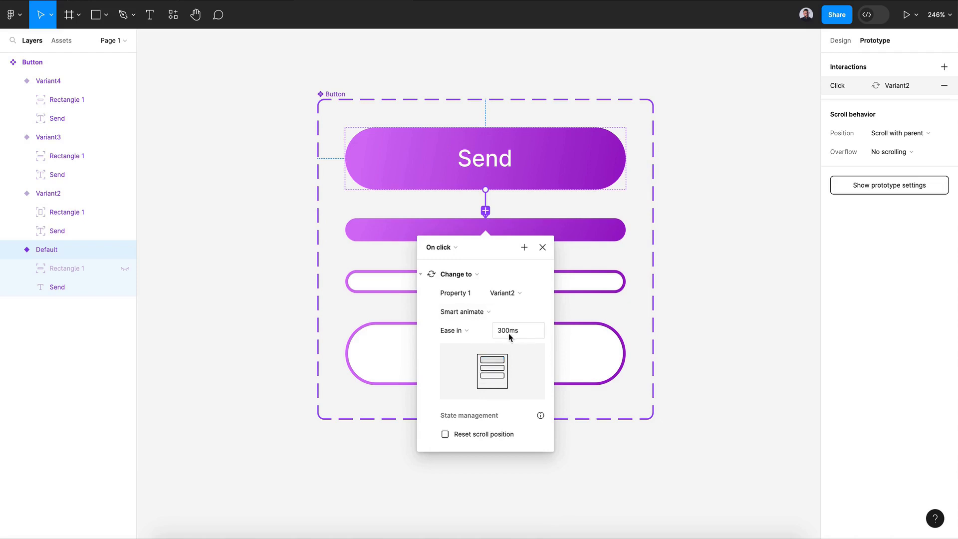
pyautogui.click(542, 247)
# Step: Link Variant2 to Variant3 with an After delay trigger of 1 ms
pyautogui.click(545, 233)
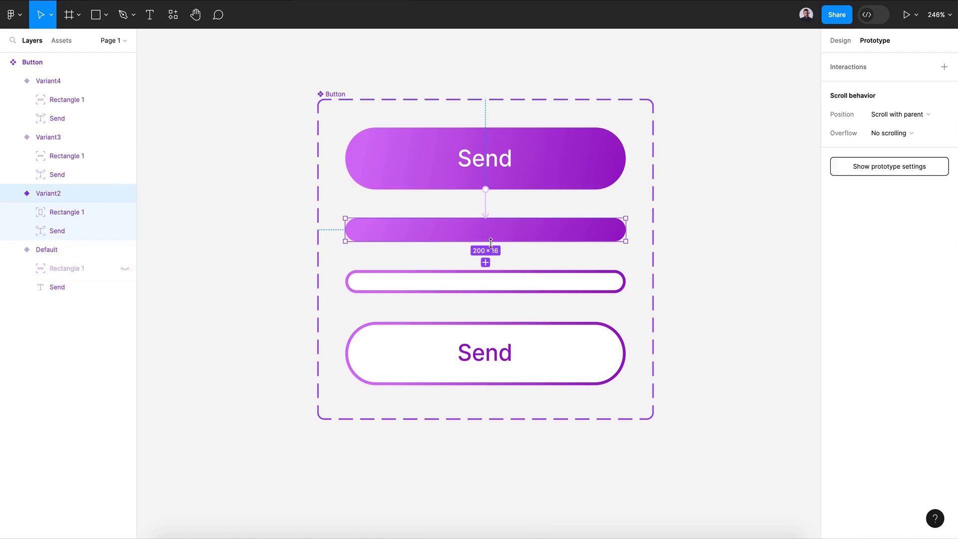
pyautogui.moveTo(485, 242); pyautogui.dragTo(484, 288)
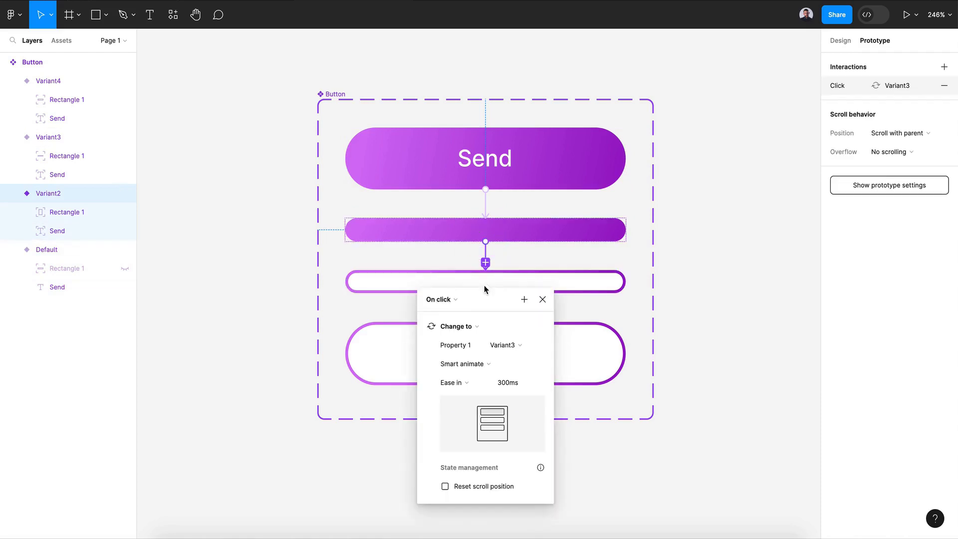
pyautogui.click(441, 299)
pyautogui.click(433, 442)
pyautogui.click(437, 319)
pyautogui.moveTo(437, 321); pyautogui.dragTo(418, 321)
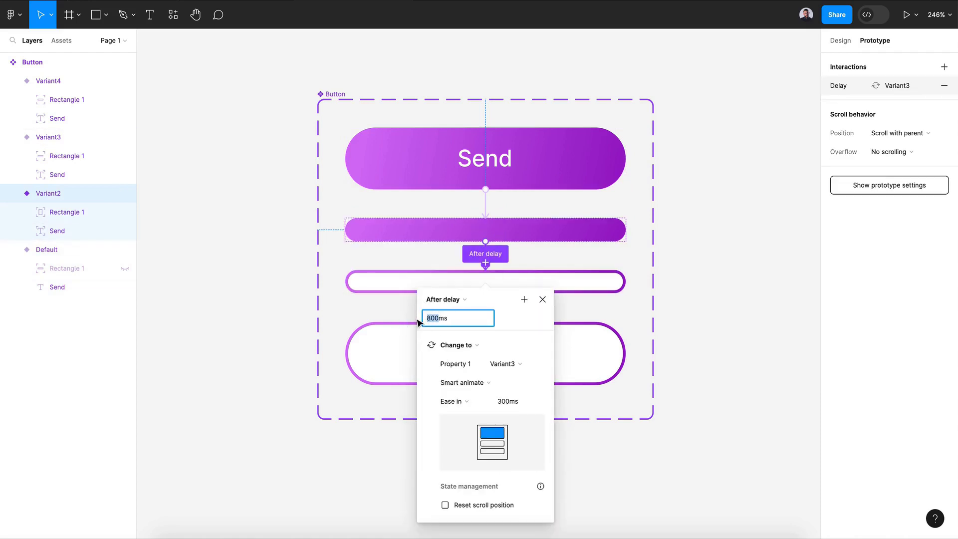
pyautogui.press('Return')
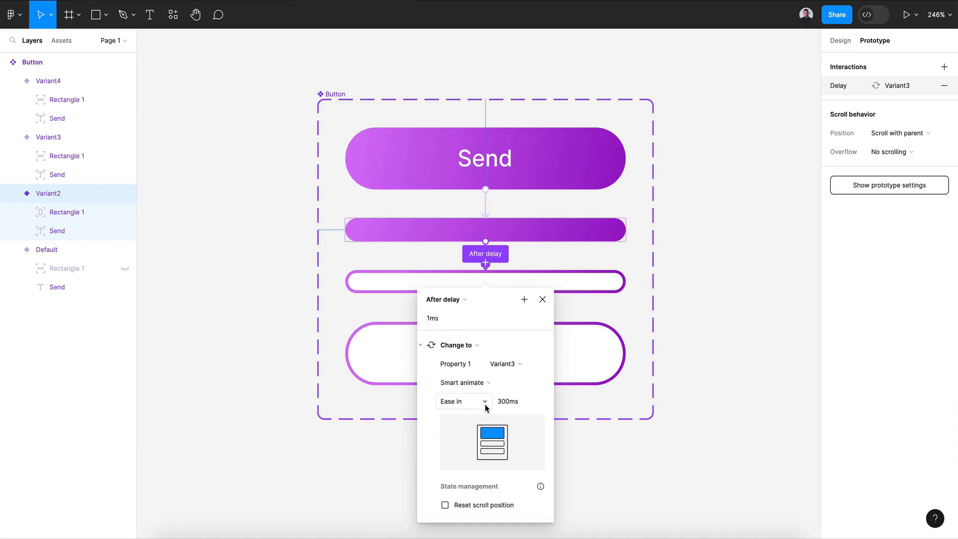
# Step: Set the Variant2-to-Variant3 transition duration to 1500ms and connect Variant3 to Variant4
pyautogui.click(501, 402)
pyautogui.click(502, 401)
pyautogui.moveTo(502, 401); pyautogui.dragTo(497, 403)
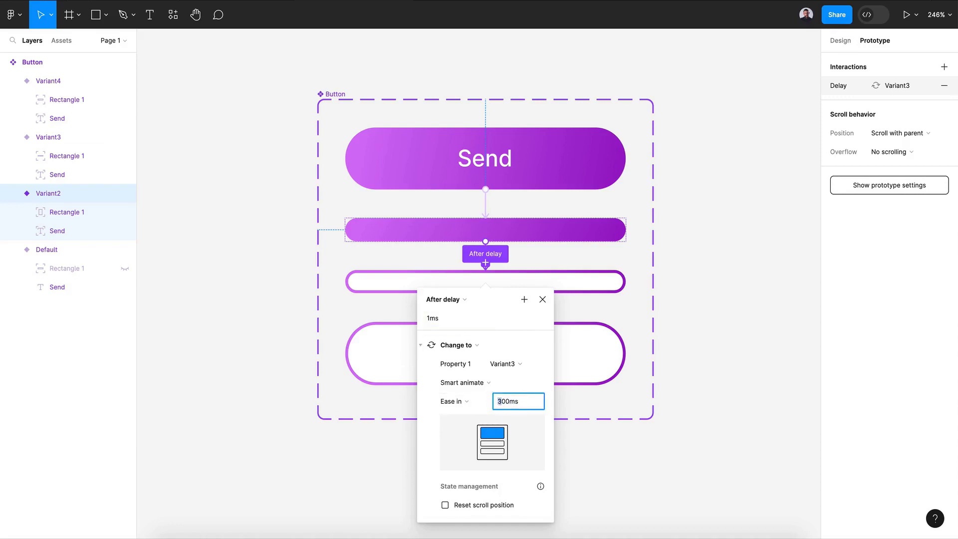
pyautogui.write('15')
pyautogui.press('Return')
pyautogui.press('Escape')
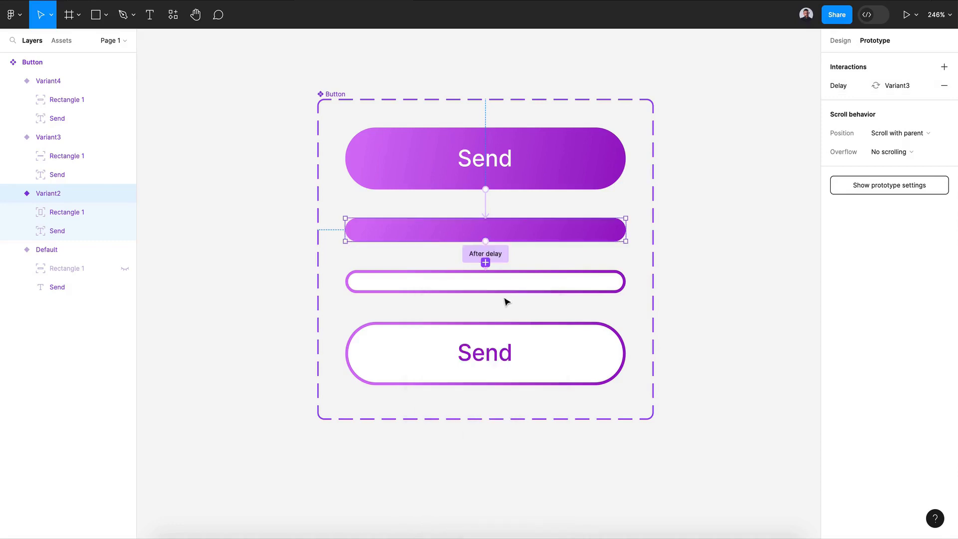
pyautogui.click(501, 286)
pyautogui.moveTo(485, 314); pyautogui.dragTo(488, 344)
# Step: Make Variant3 change to Variant4 after a 1 ms delay over 500ms
pyautogui.click(449, 365)
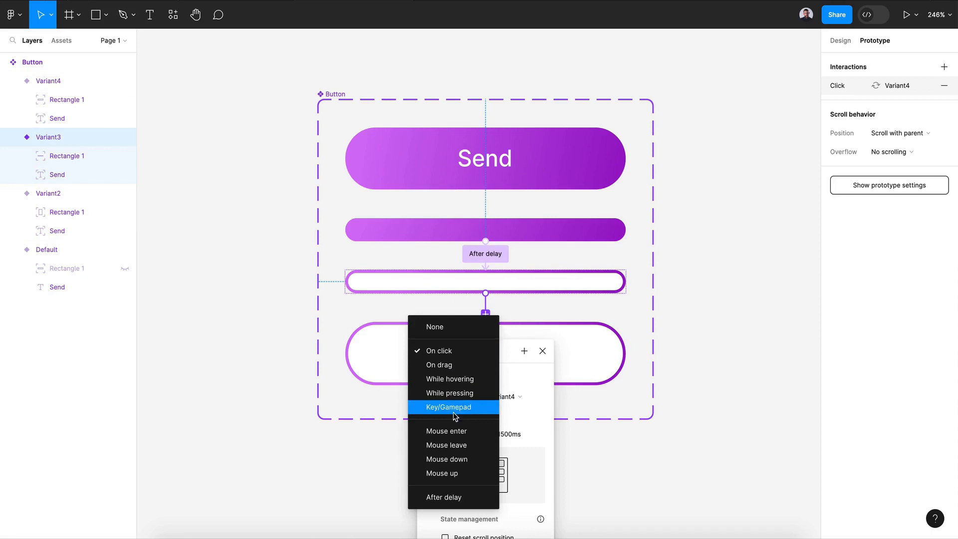
pyautogui.click(453, 496)
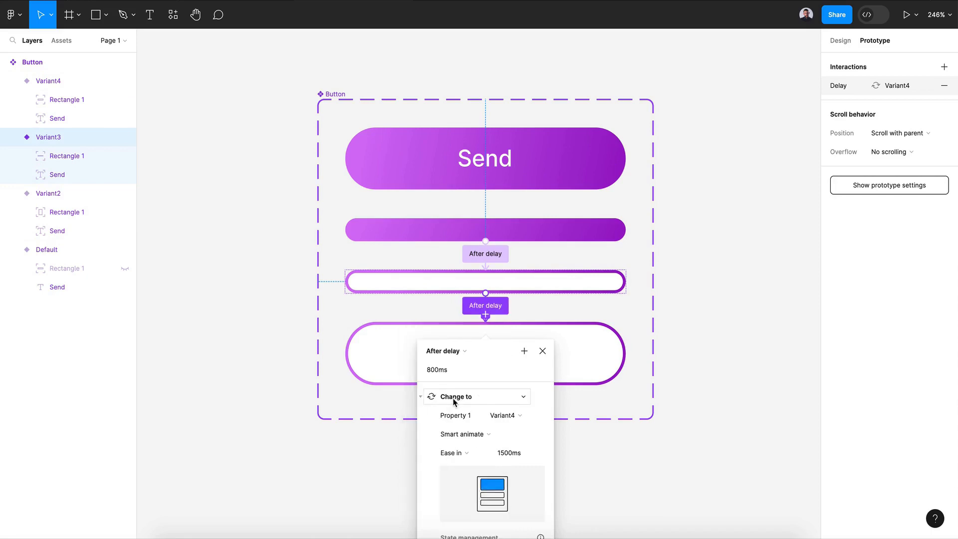
pyautogui.click(423, 370)
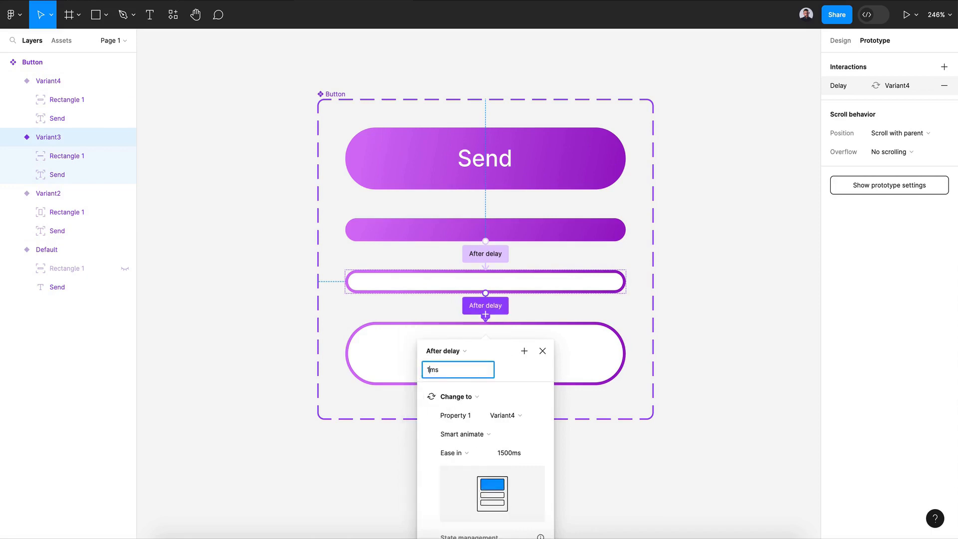
pyautogui.press('Return')
pyautogui.click(501, 453)
pyautogui.press('BackSpace')
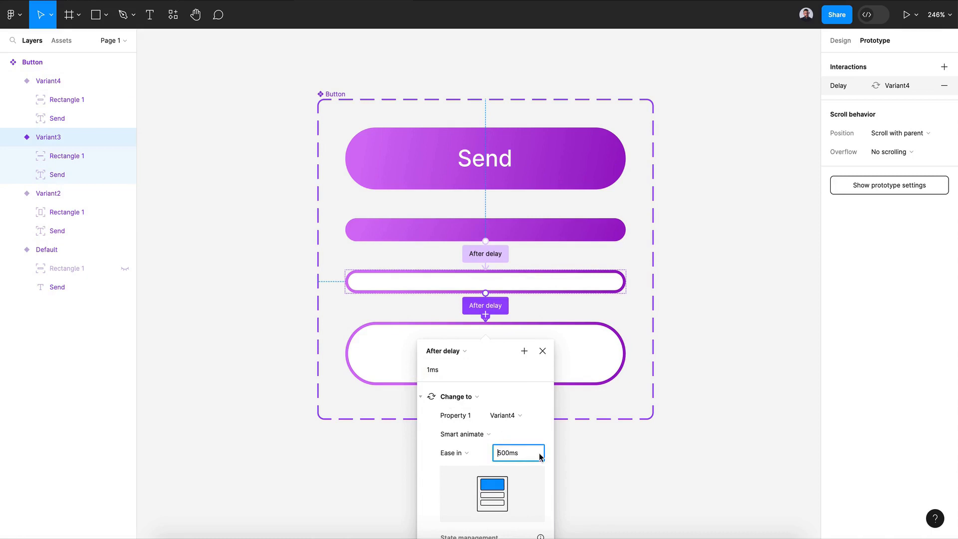
pyautogui.scroll(-3, 549, 449)
pyautogui.click(549, 221)
pyautogui.scroll(2, 543, 279)
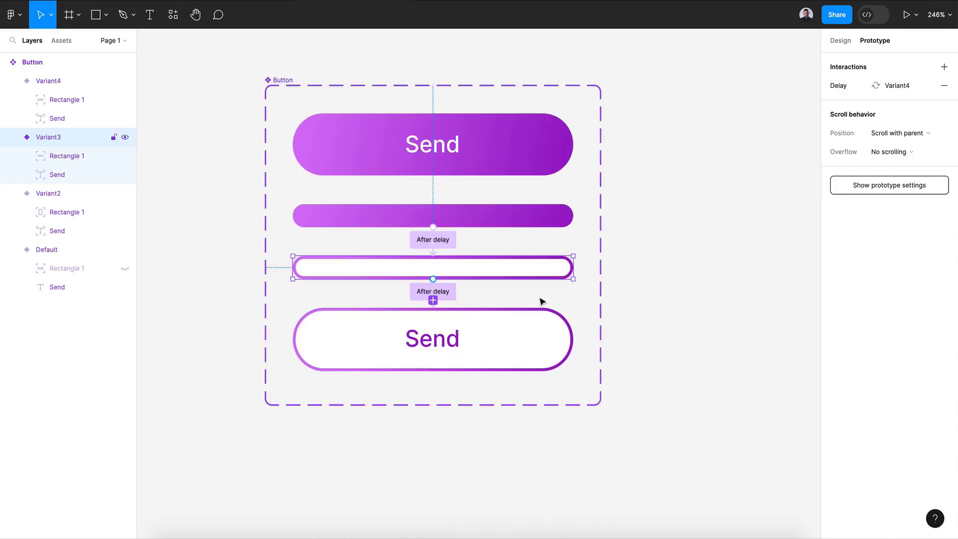
# Step: Link Variant4 back to the Default variant on click to close the loop
pyautogui.click(544, 348)
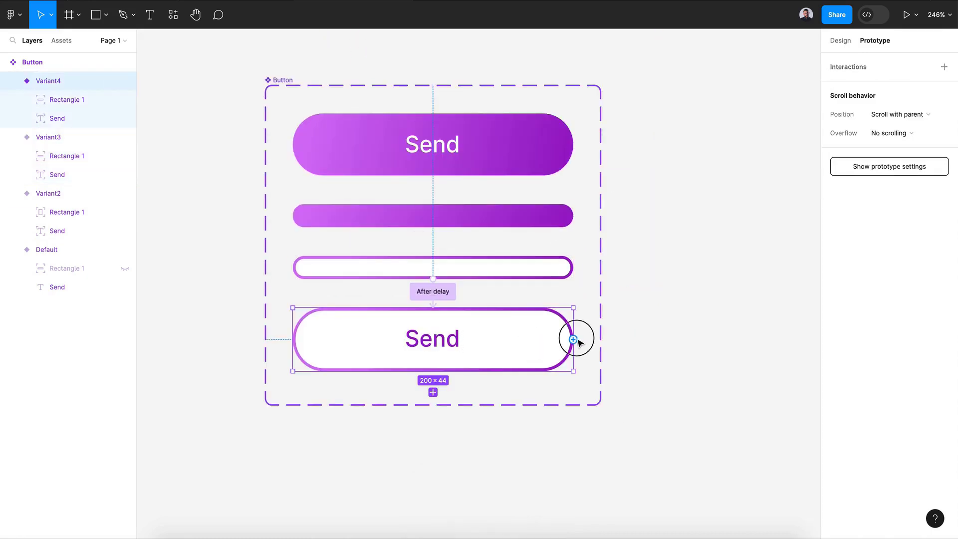
pyautogui.moveTo(573, 339); pyautogui.dragTo(564, 154)
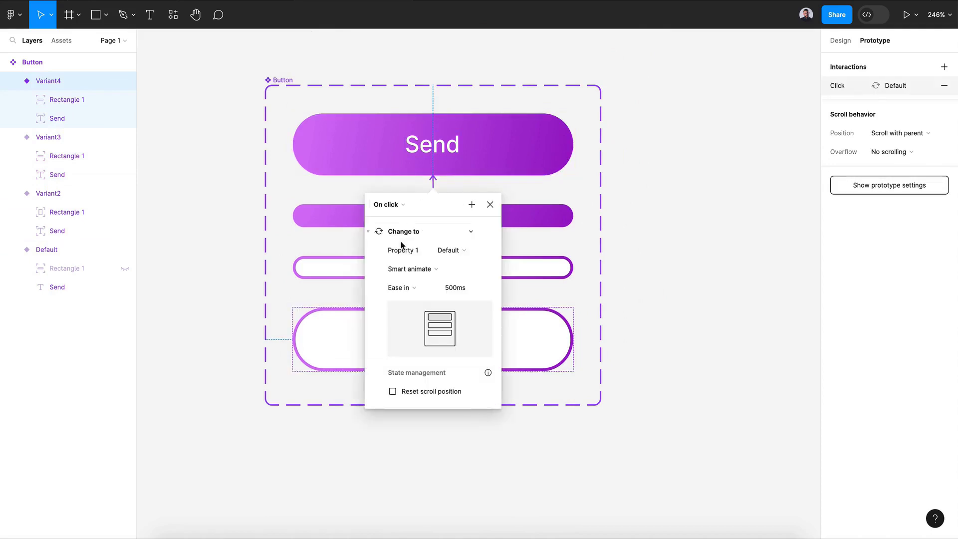
pyautogui.click(490, 204)
pyautogui.click(659, 308)
pyautogui.scroll(-5, 658, 308)
pyautogui.hscroll(4, 658, 307)
pyautogui.scroll(-1, 659, 308)
pyautogui.click(77, 15)
# Step: Draw a 515×263 frame beside the Button set and fill it pale purple F9EAFF
pyautogui.click(74, 46)
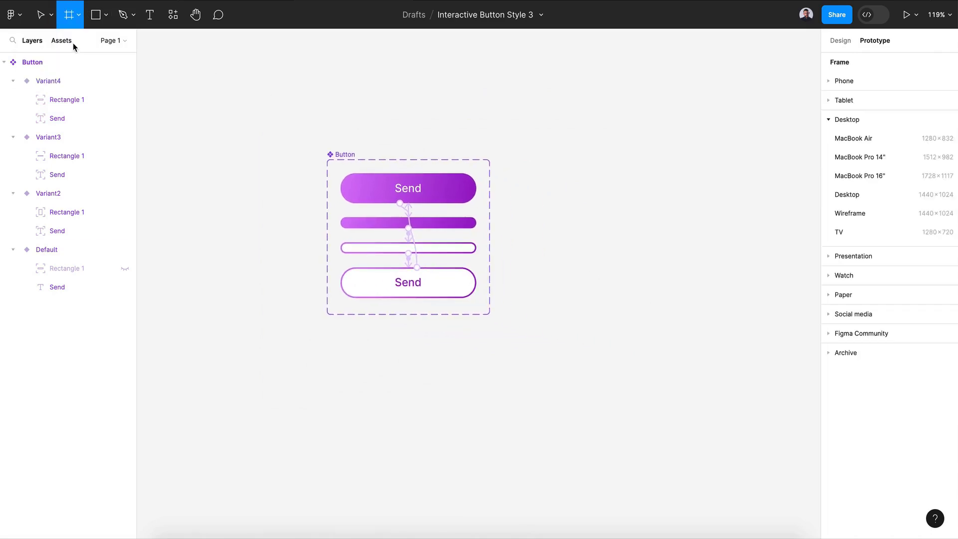
pyautogui.moveTo(522, 159); pyautogui.dragTo(793, 343)
pyautogui.click(839, 41)
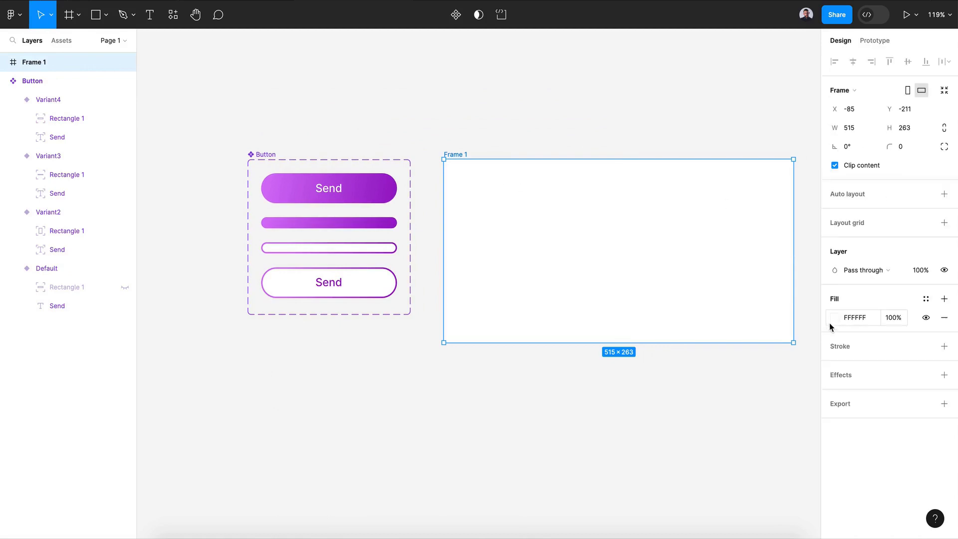
pyautogui.click(834, 317)
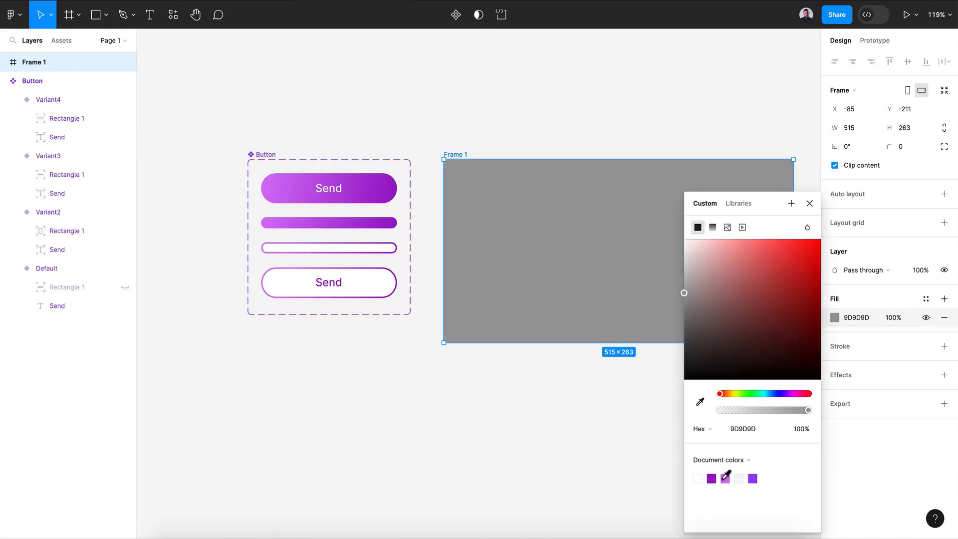
pyautogui.click(725, 479)
pyautogui.moveTo(748, 279); pyautogui.dragTo(736, 215)
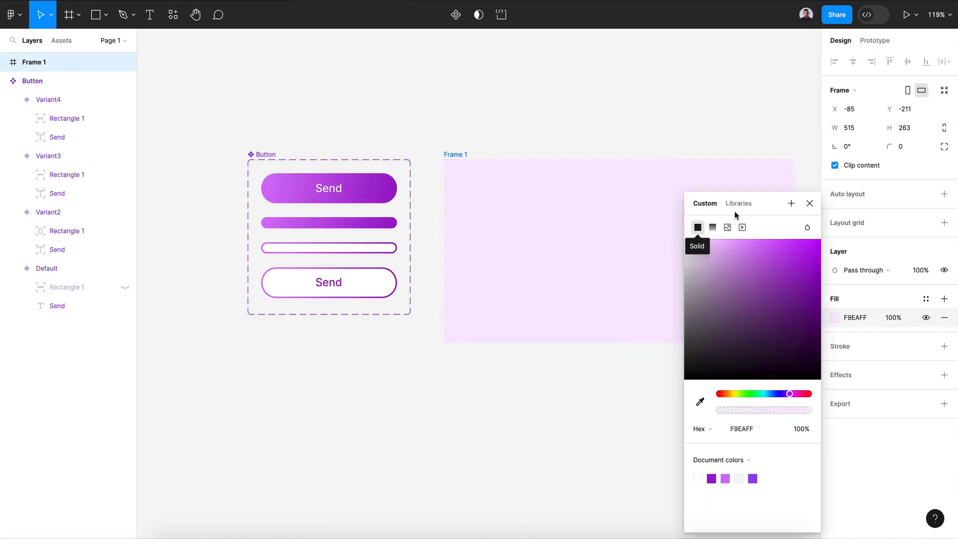
pyautogui.click(808, 203)
# Step: Place a Button instance from Assets in the centre of Frame 1
pyautogui.click(61, 41)
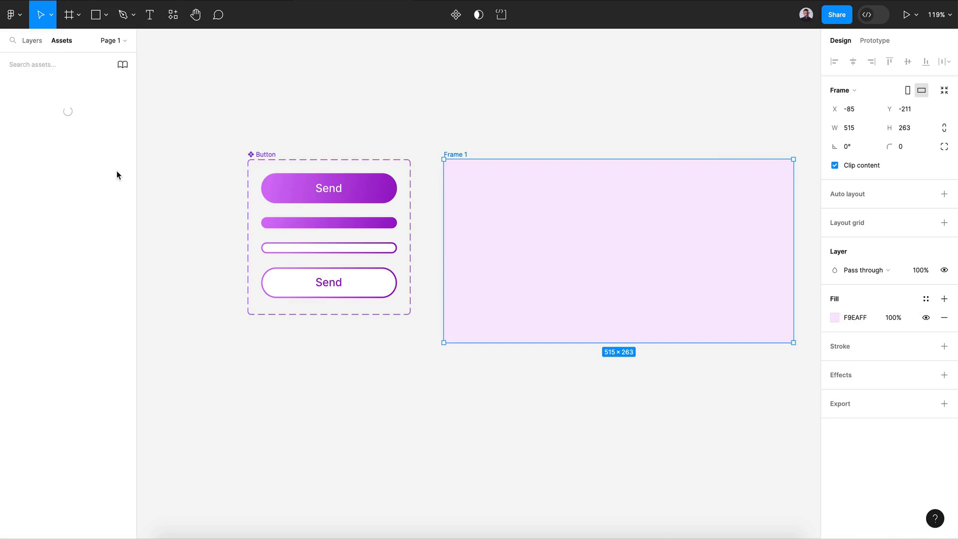
pyautogui.moveTo(69, 142); pyautogui.dragTo(629, 258)
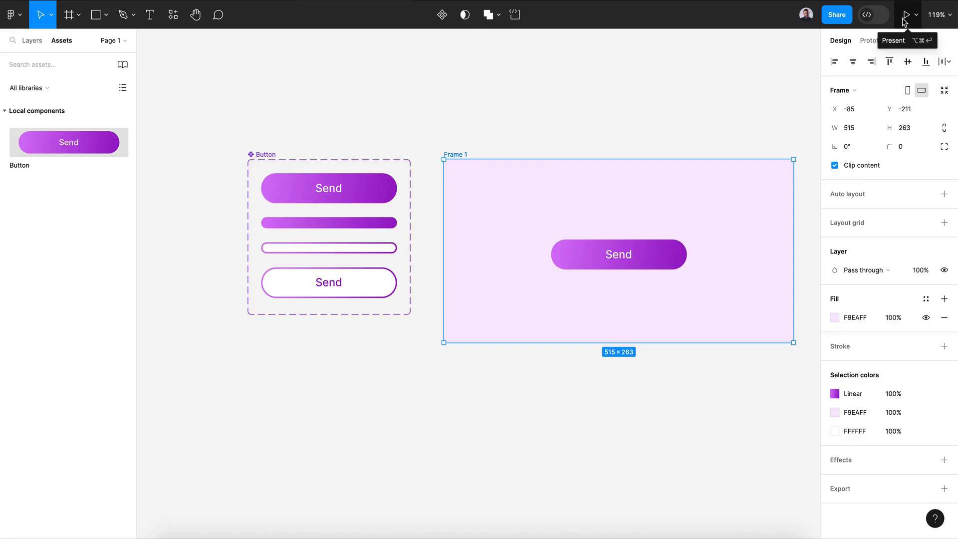
pyautogui.click(904, 19)
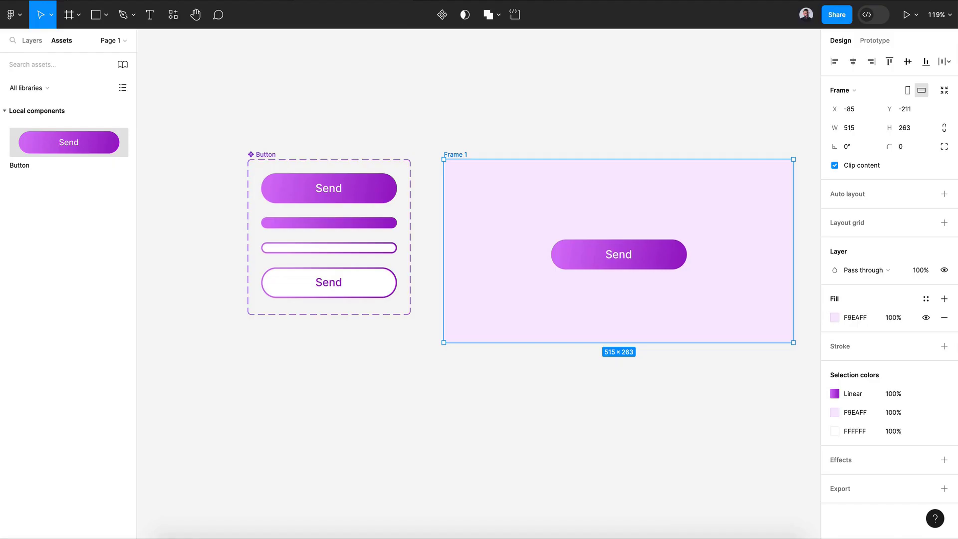
# Step: Constrain the Button instance to Center horizontally and vertically, then present the prototype
pyautogui.click(595, 269)
pyautogui.click(887, 377)
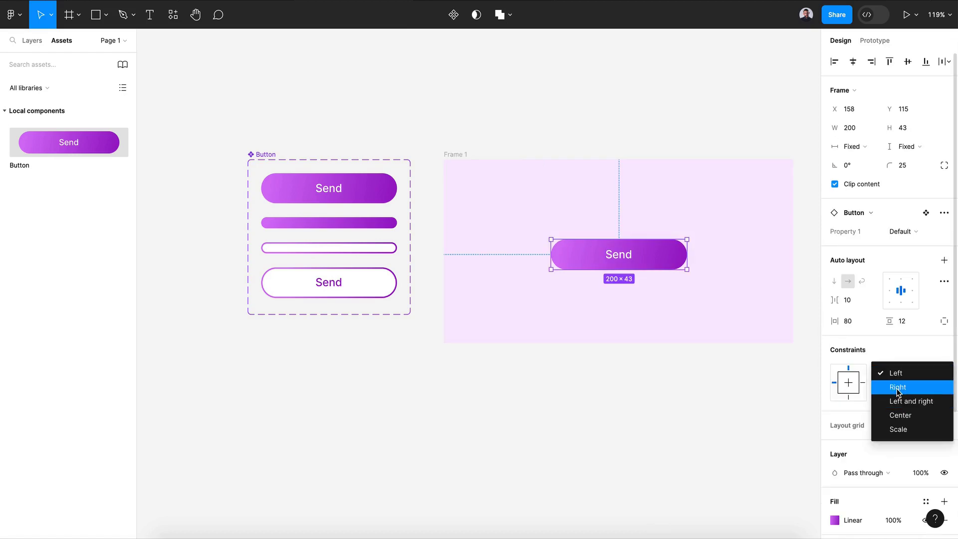
pyautogui.click(900, 416)
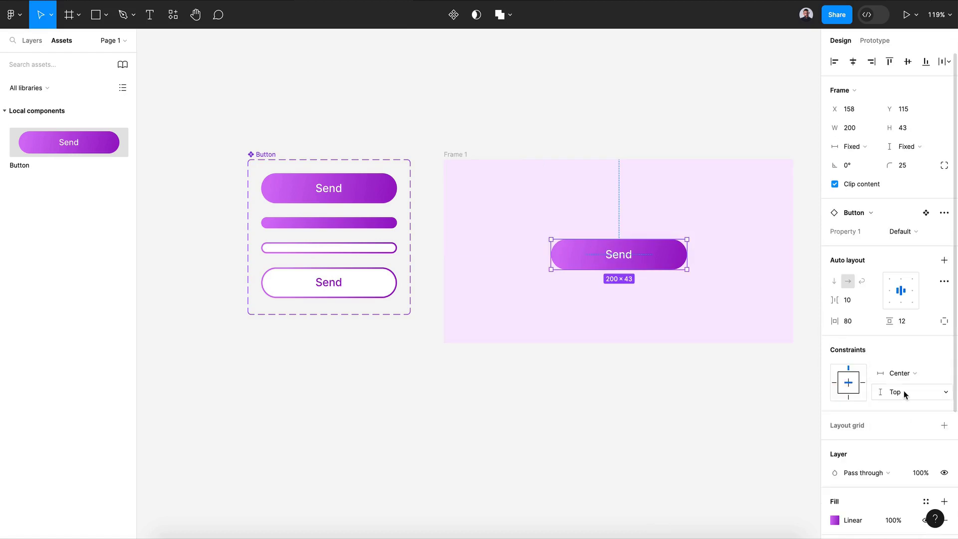
pyautogui.click(903, 392)
pyautogui.click(899, 433)
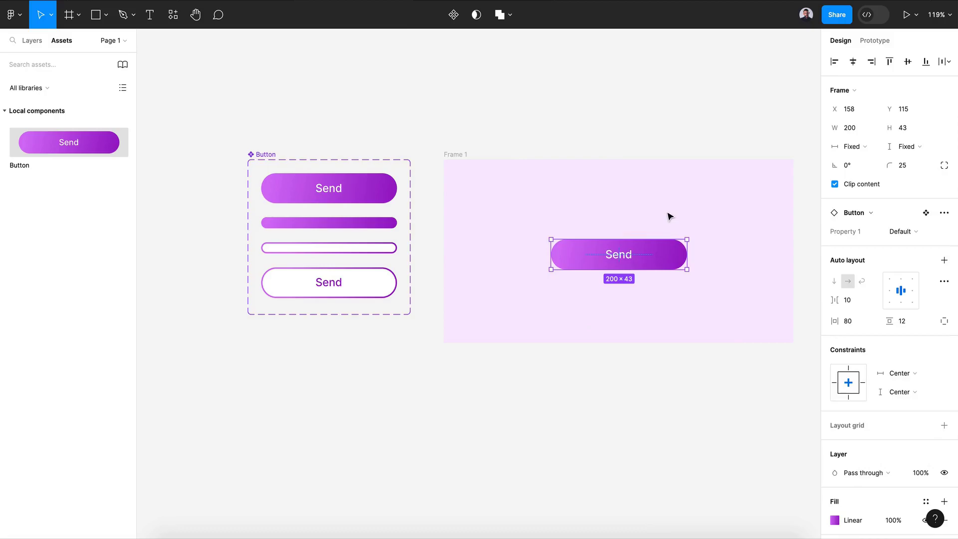
pyautogui.hotkey('ctrl', 'alt', 'Return')
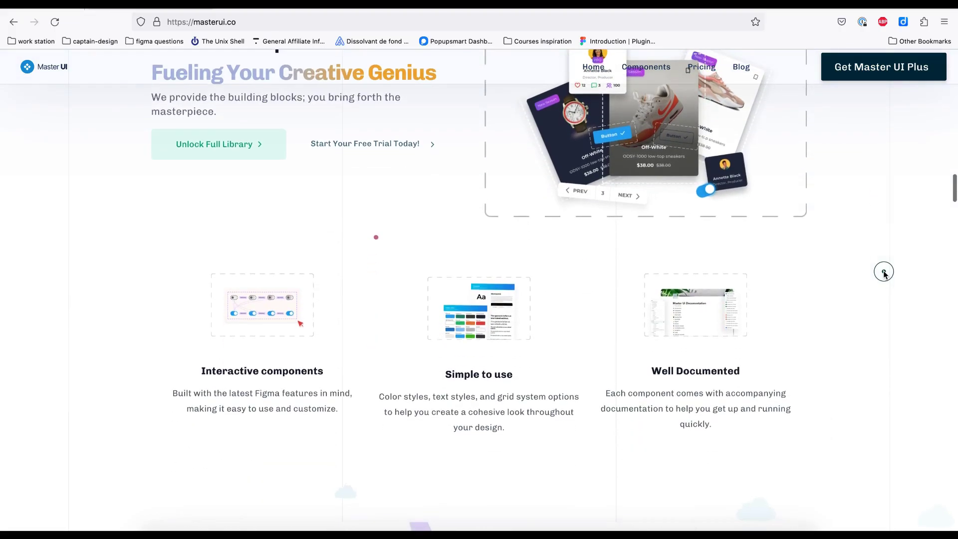
# Step: Scroll down the masterui.co page through the 1000+ components gallery to the cards and sidebars
pyautogui.scroll(-8, 883, 273)
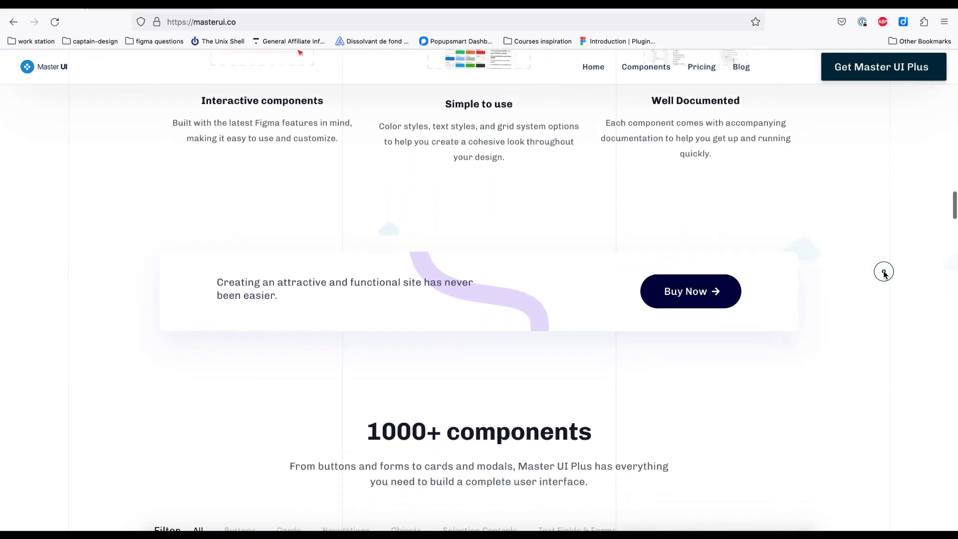
pyautogui.scroll(-4, 883, 272)
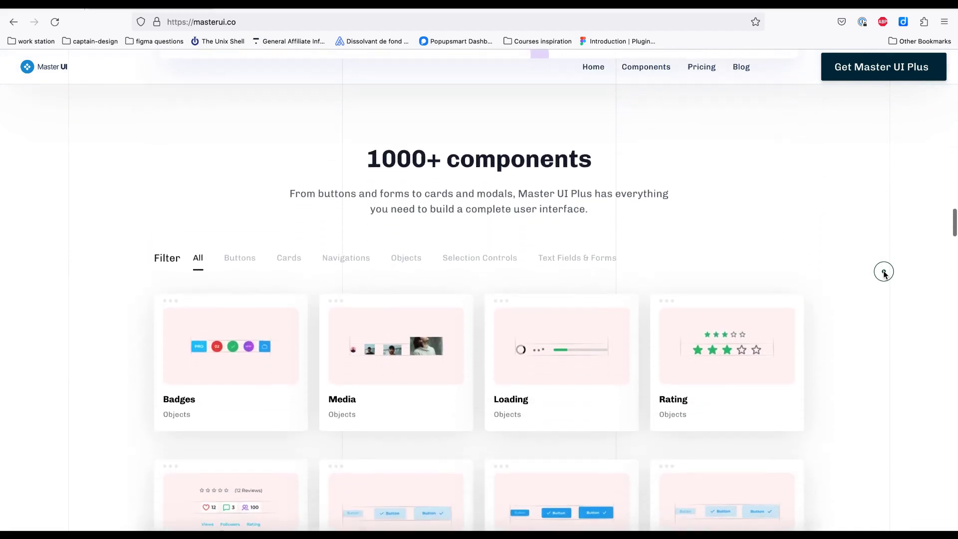
pyautogui.scroll(-3, 883, 273)
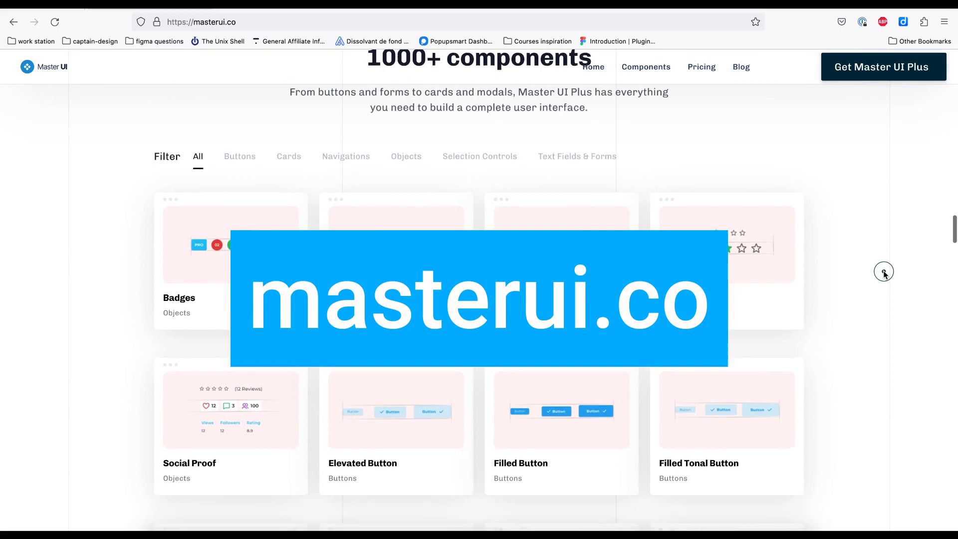
pyautogui.scroll(-5, 883, 273)
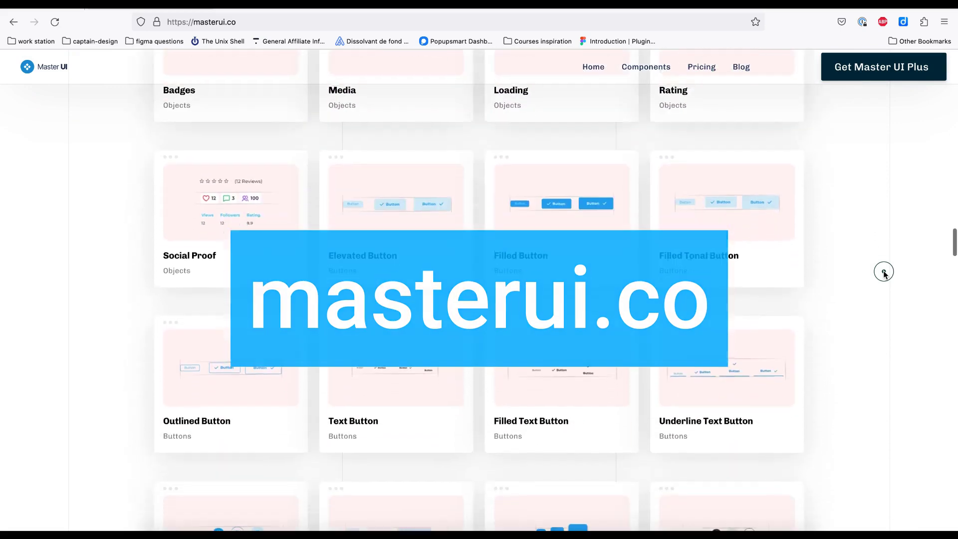
pyautogui.scroll(-10, 883, 273)
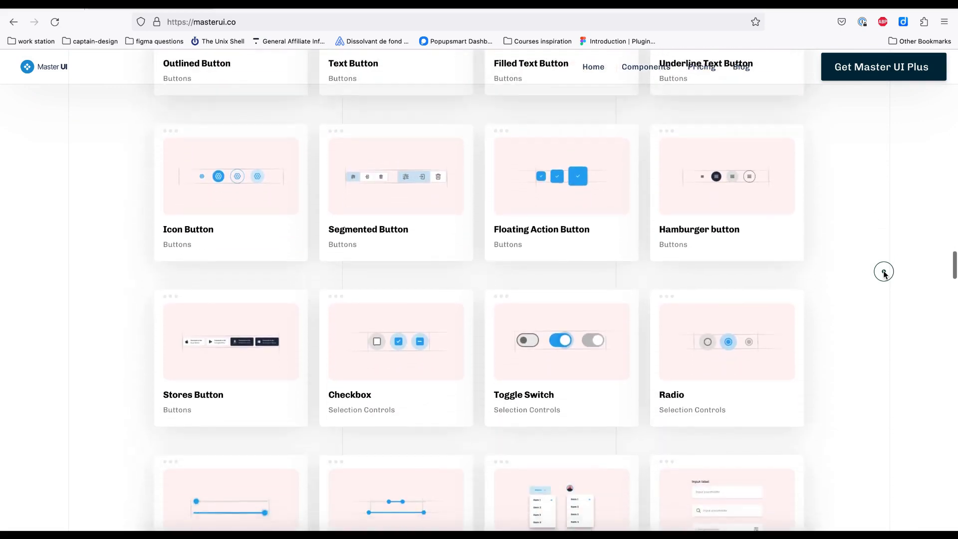
pyautogui.scroll(-9, 883, 273)
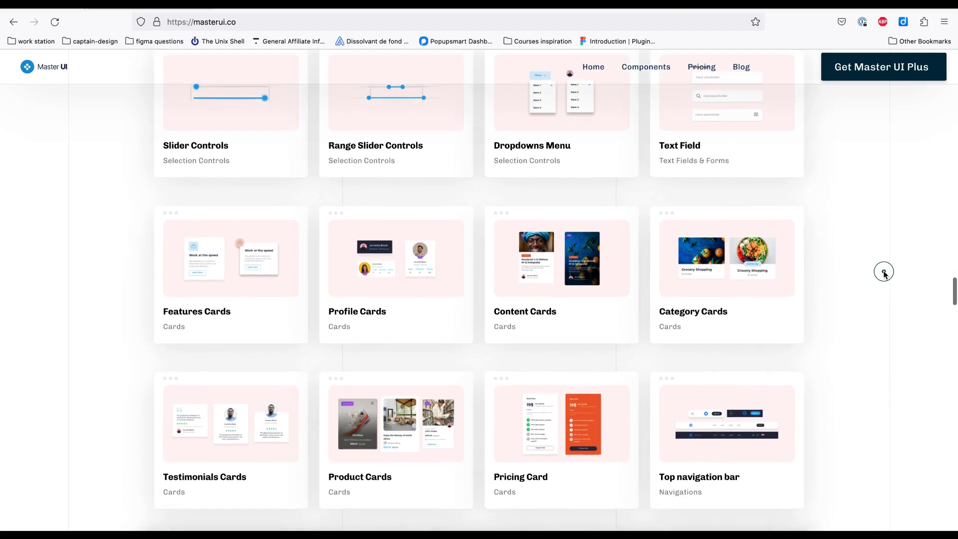
pyautogui.scroll(-9, 884, 273)
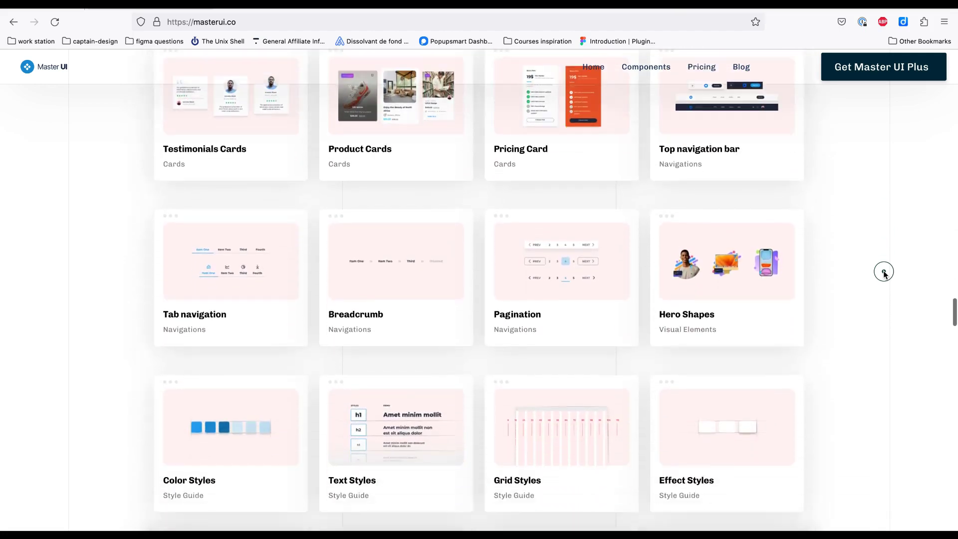
pyautogui.scroll(-3, 883, 273)
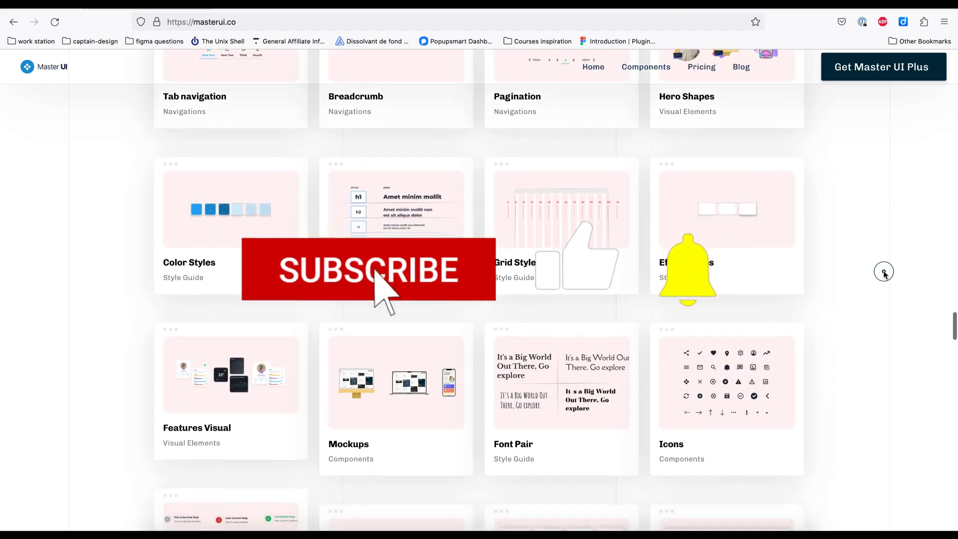